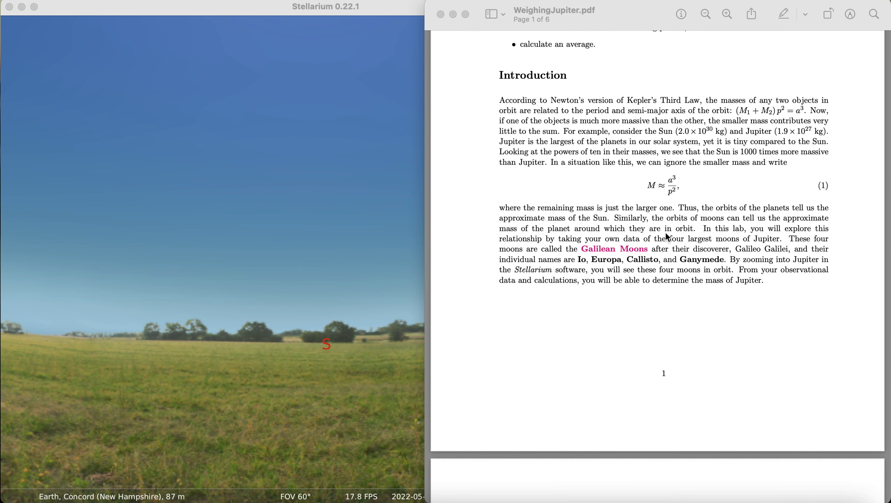
# Read through the Weighing Jupiter lab instructions, including the Galilean moon data tables and the Orbits of the Galilean Moons procedure
pyautogui.scroll(-15, 642, 311)
pyautogui.scroll(-20, 641, 312)
pyautogui.scroll(5, 642, 313)
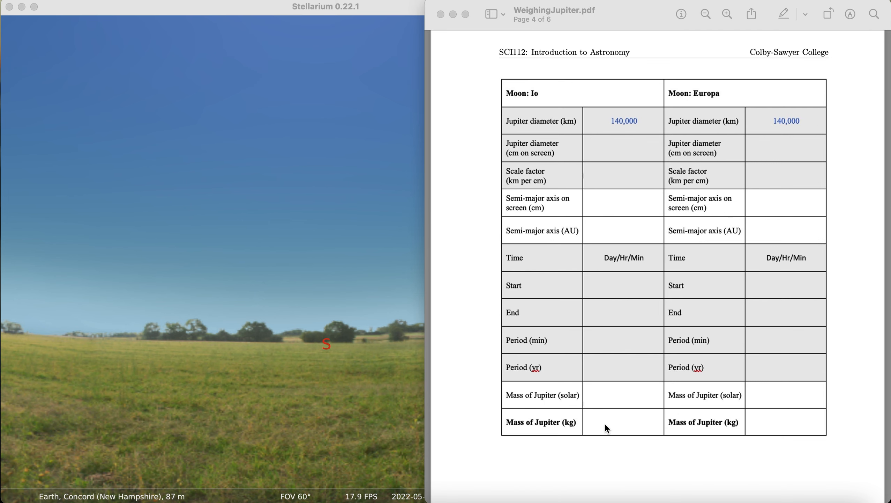
pyautogui.scroll(-5, 663, 419)
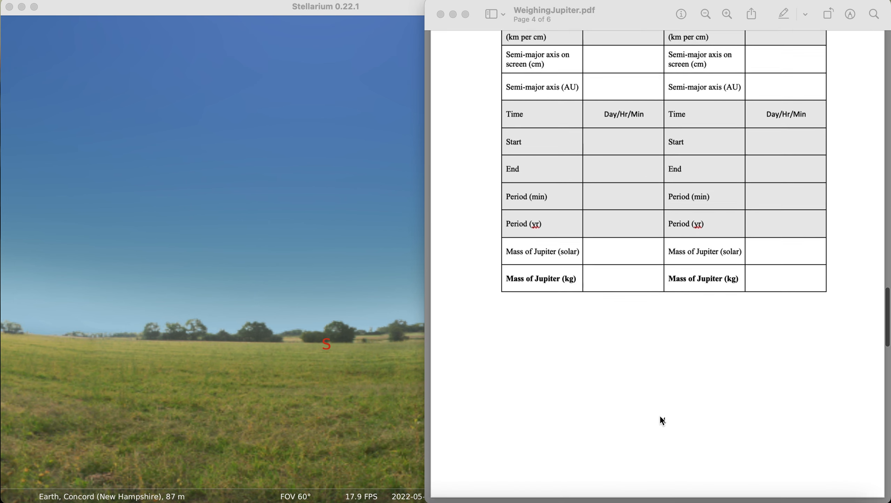
pyautogui.scroll(-5, 662, 419)
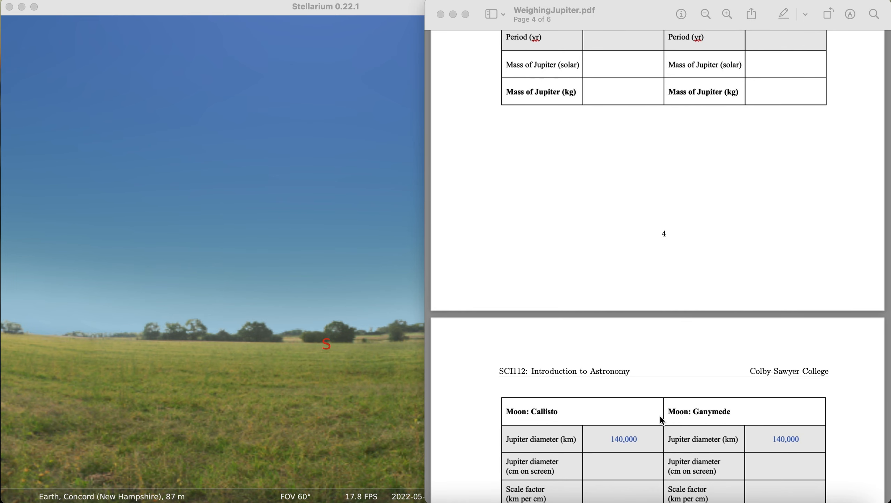
pyautogui.scroll(-12, 661, 417)
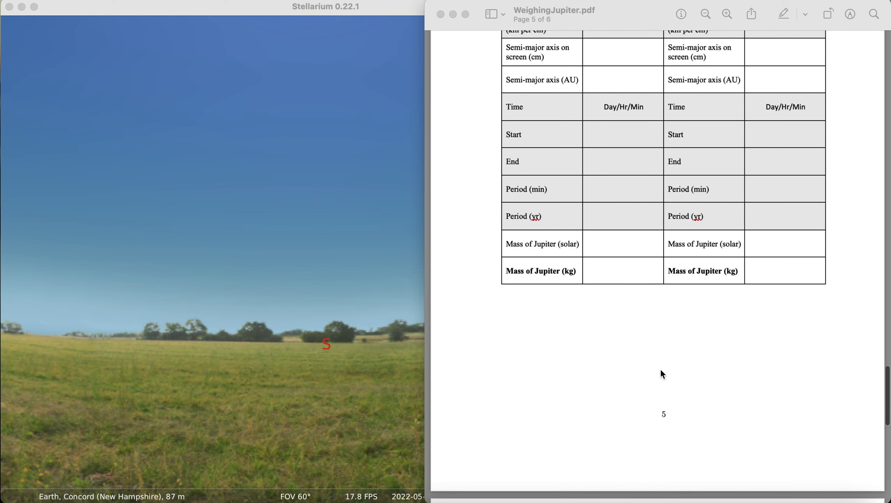
pyautogui.scroll(20, 661, 370)
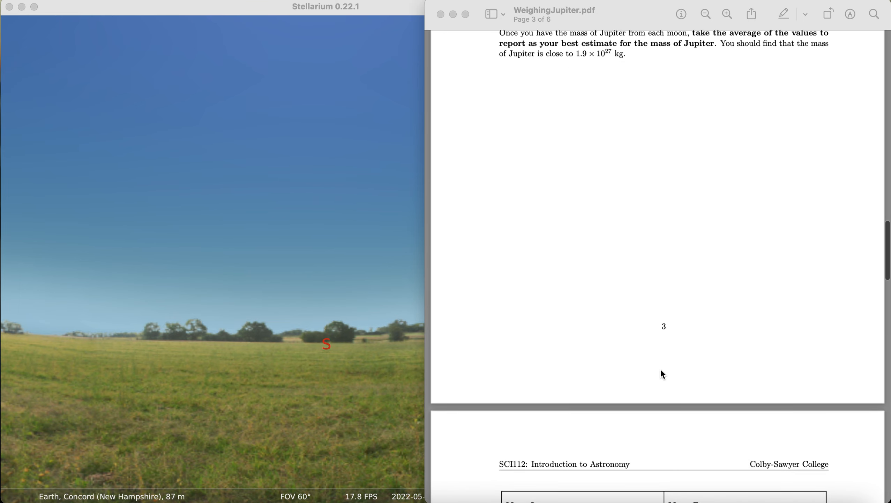
pyautogui.scroll(15, 663, 374)
pyautogui.scroll(5, 661, 369)
pyautogui.scroll(-5, 660, 369)
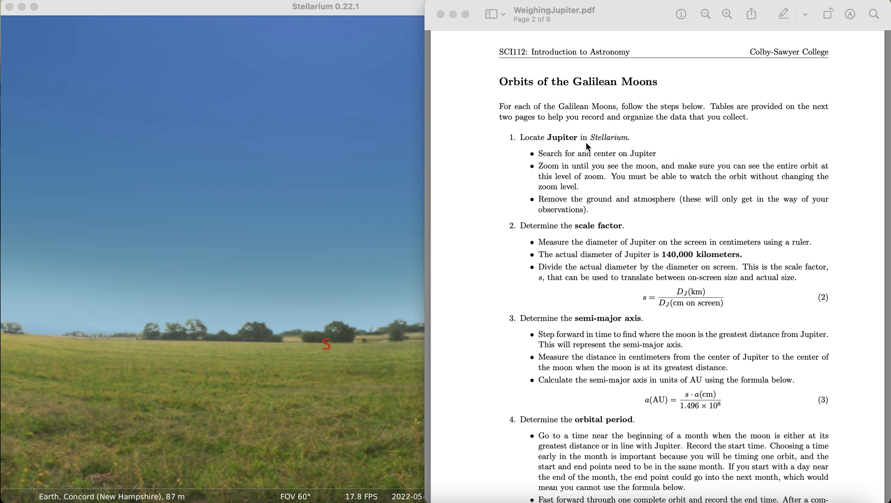
# Switch to Stellarium and review the observing location settings and the list of available places, then close them
pyautogui.click(317, 239)
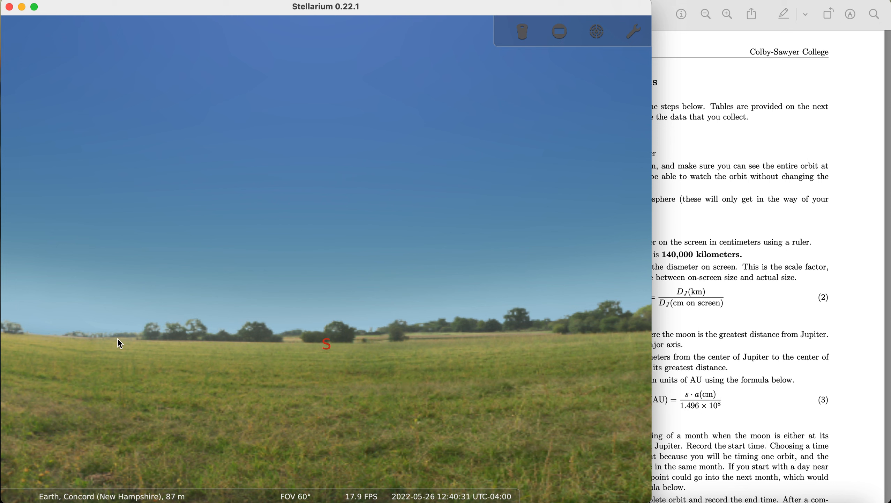
pyautogui.moveTo(80, 475)
pyautogui.moveTo(85, 497)
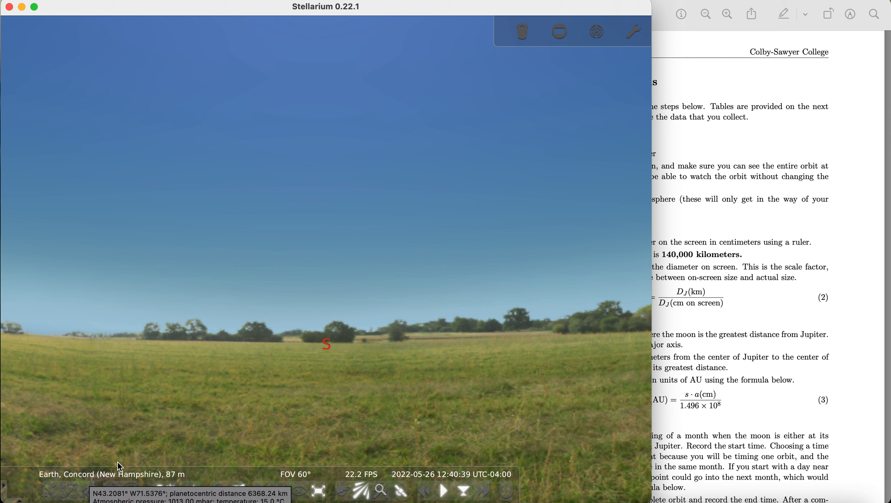
pyautogui.moveTo(27, 391)
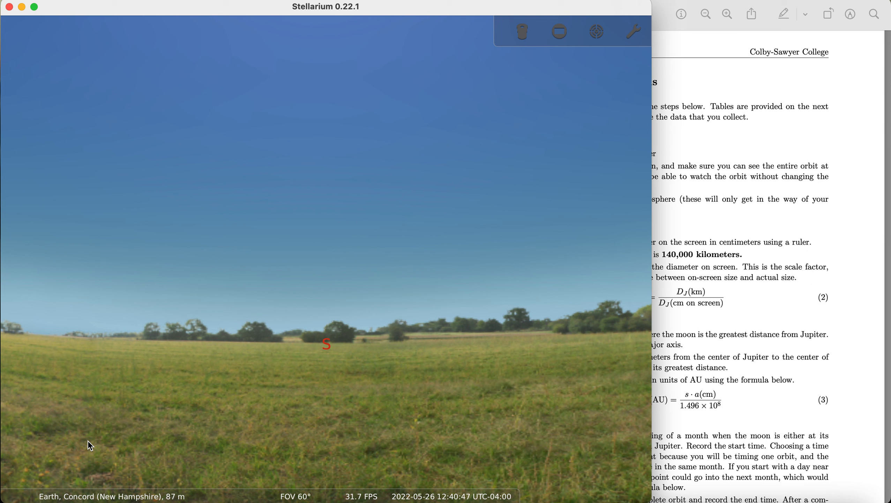
pyautogui.moveTo(3, 317)
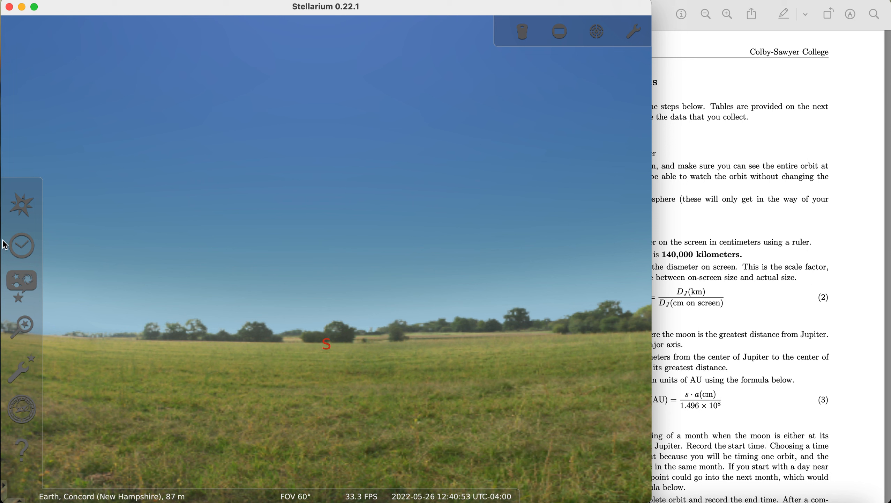
pyautogui.click(22, 207)
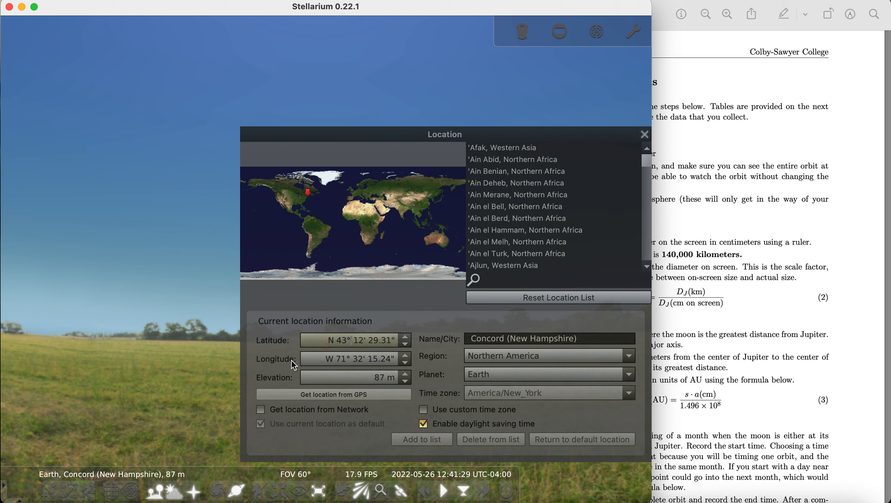
pyautogui.moveTo(651, 165); pyautogui.dragTo(652, 194)
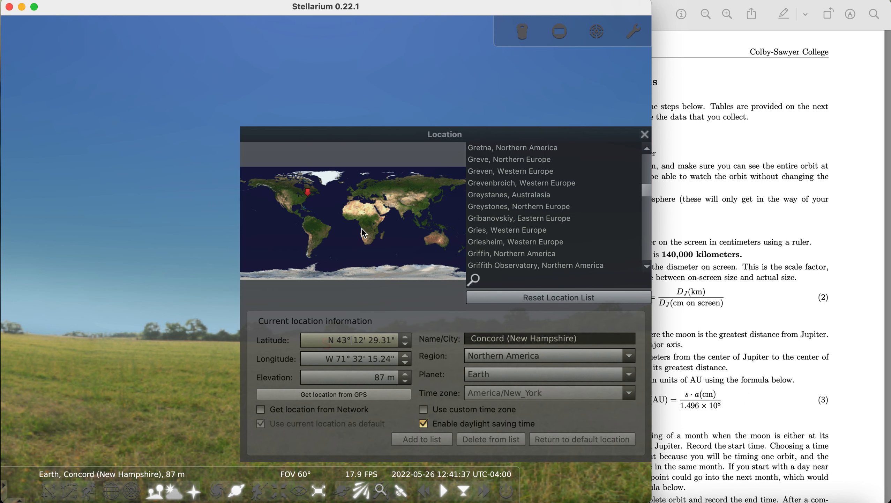
pyautogui.click(645, 135)
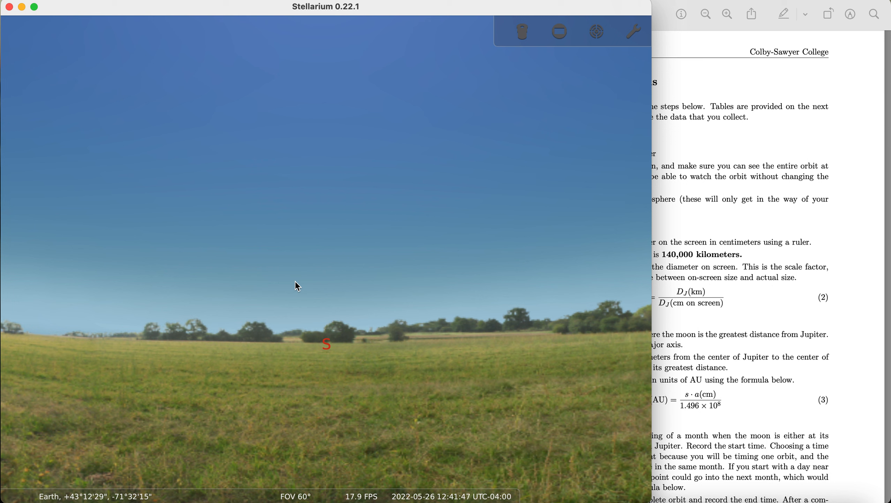
# Open the date and time settings and move their window so all date and time fields are fully in view
pyautogui.moveTo(30, 222)
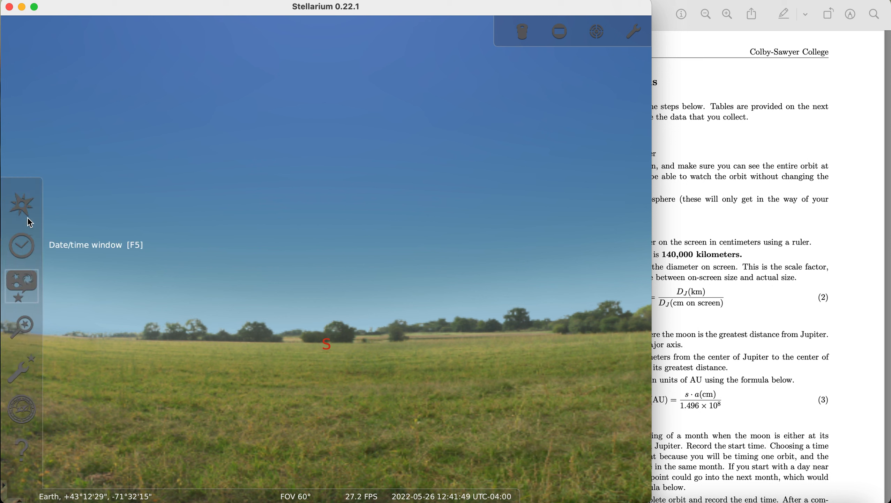
pyautogui.click(21, 249)
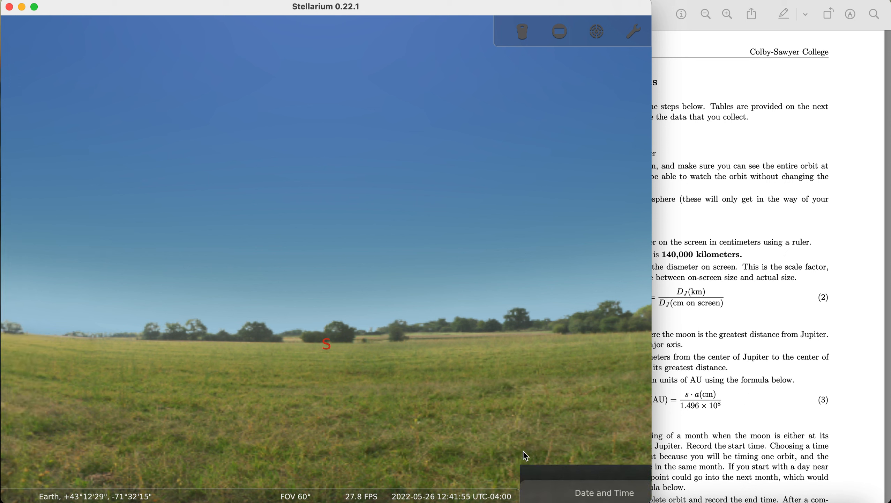
pyautogui.moveTo(543, 472); pyautogui.dragTo(189, 414)
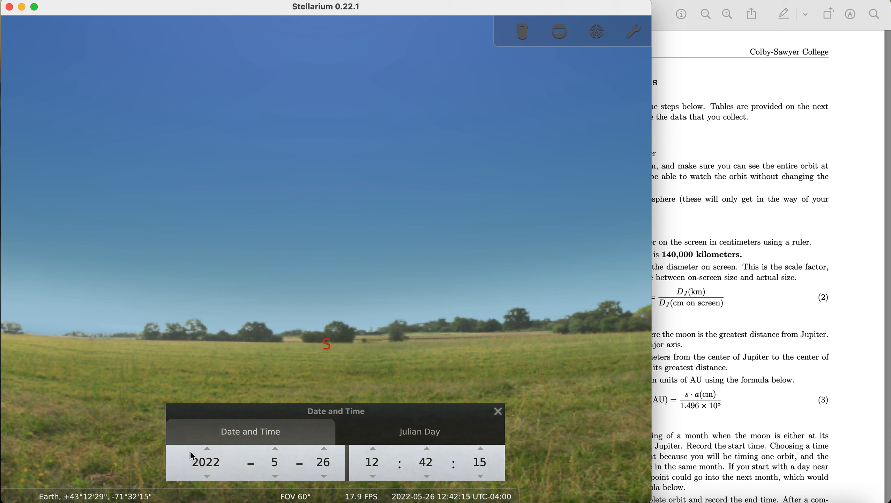
# Search for the object Jupiter and centre the sky view on it
pyautogui.moveTo(21, 366)
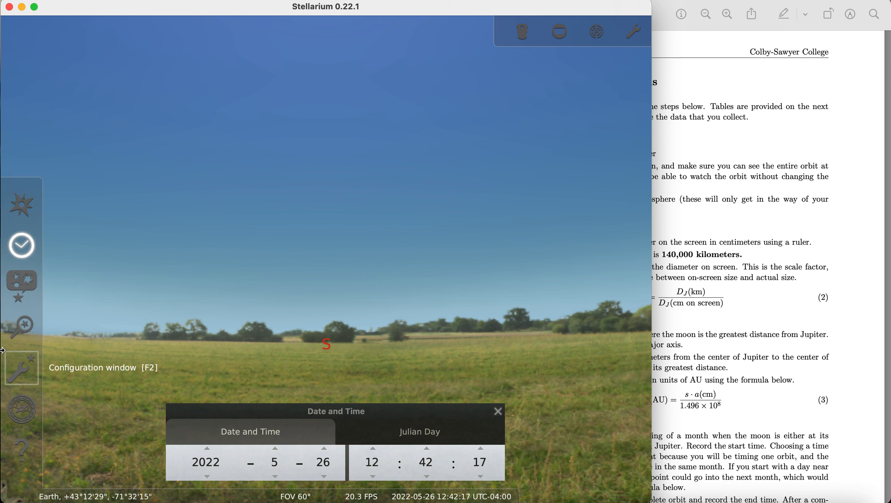
pyautogui.click(20, 330)
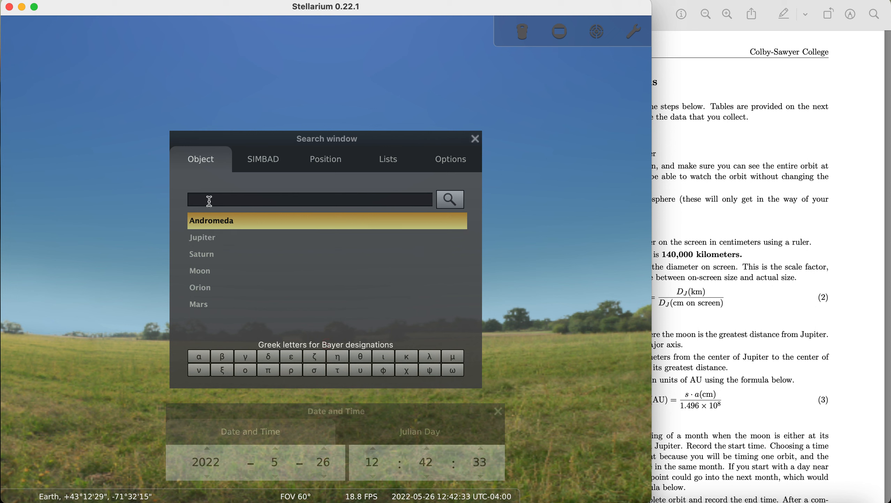
pyautogui.write('Jupiter')
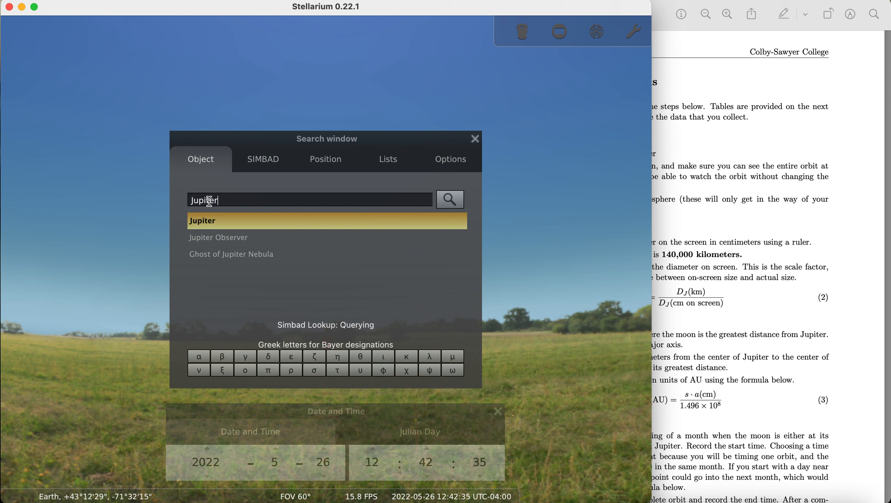
pyautogui.click(212, 221)
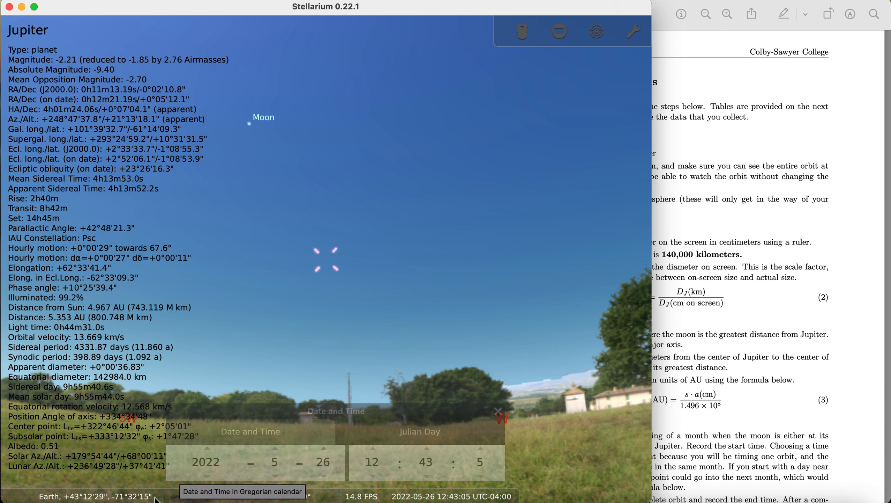
# Hide the ground and the atmosphere so they do not obstruct the view of Jupiter
pyautogui.moveTo(120, 497)
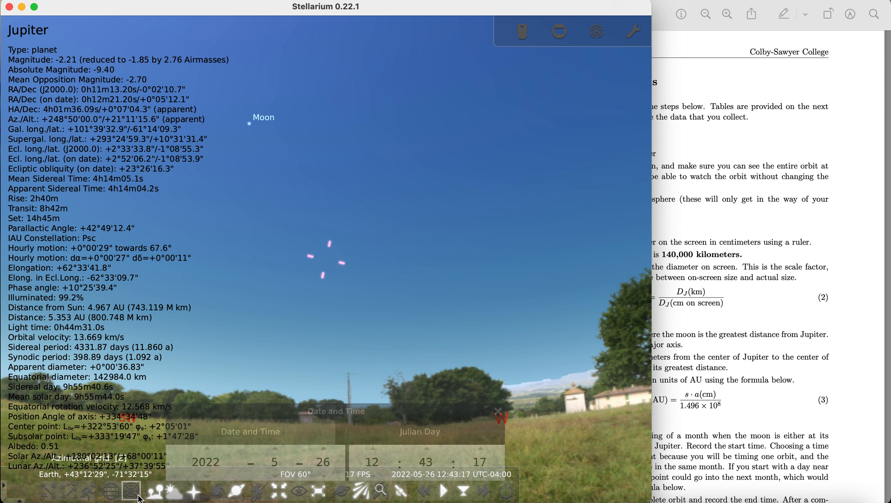
pyautogui.click(159, 495)
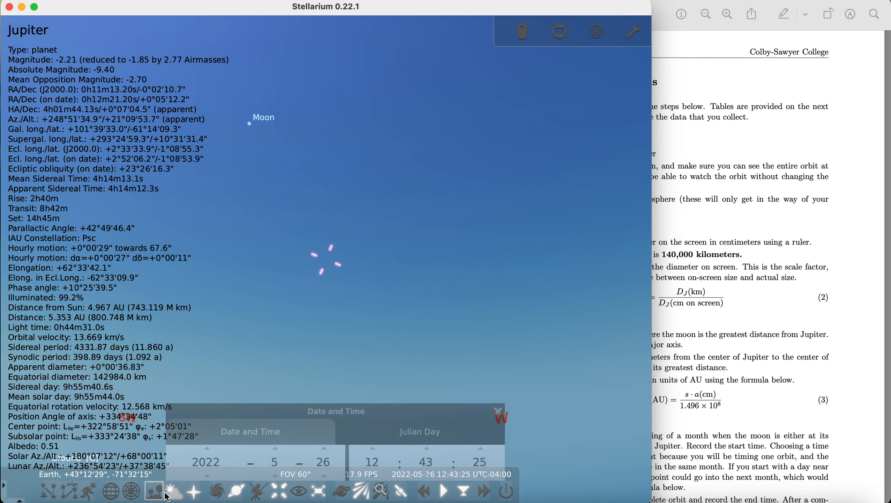
pyautogui.click(177, 491)
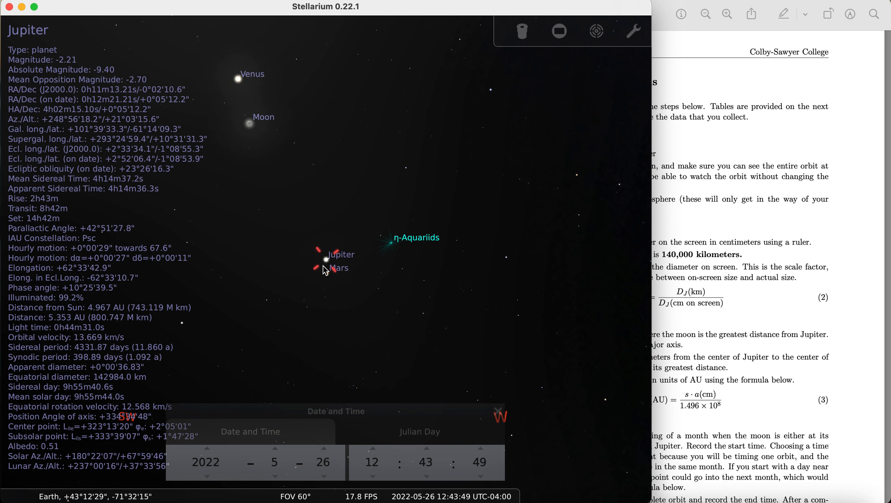
# Zoom in on Jupiter to a field of view of about 0.167° so that all four Galilean moons are in view
pyautogui.scroll(4, 326, 271)
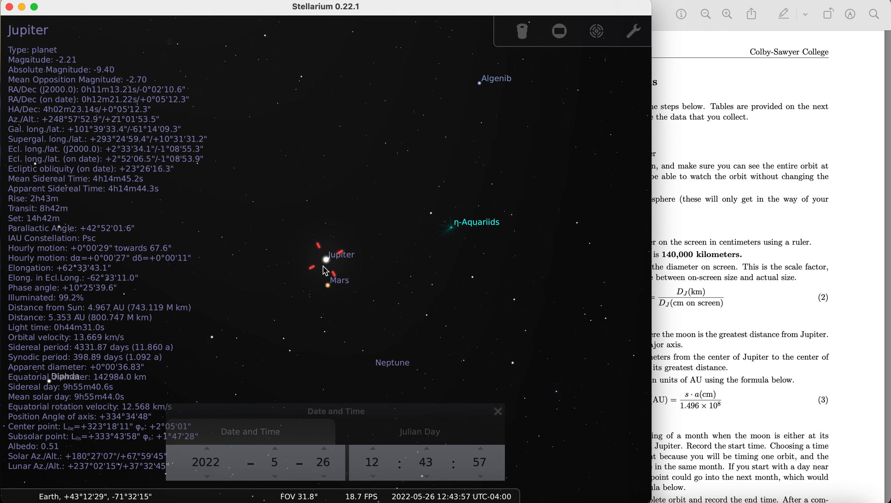
pyautogui.scroll(4, 323, 265)
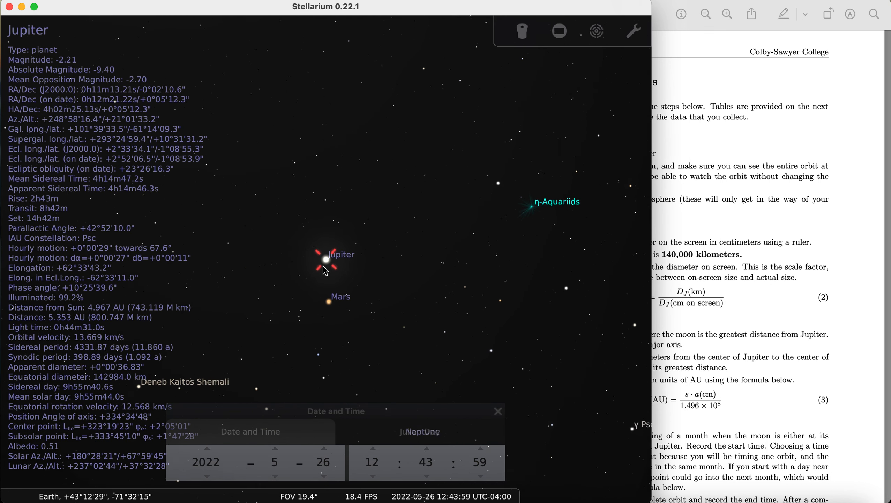
pyautogui.scroll(3, 324, 267)
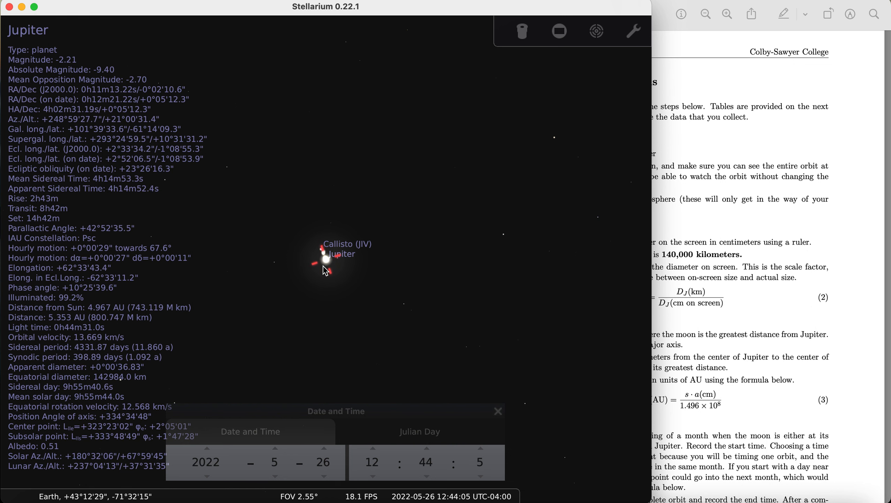
pyautogui.scroll(5, 323, 266)
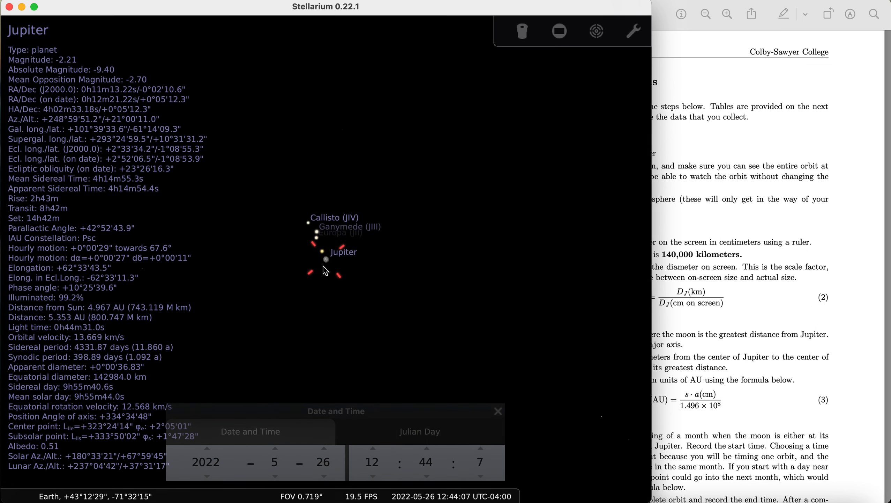
pyautogui.scroll(3, 323, 266)
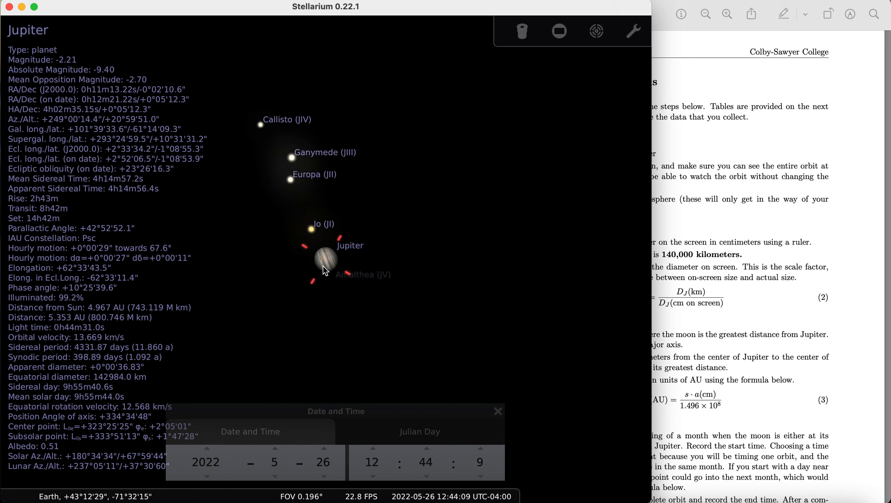
pyautogui.scroll(1, 323, 266)
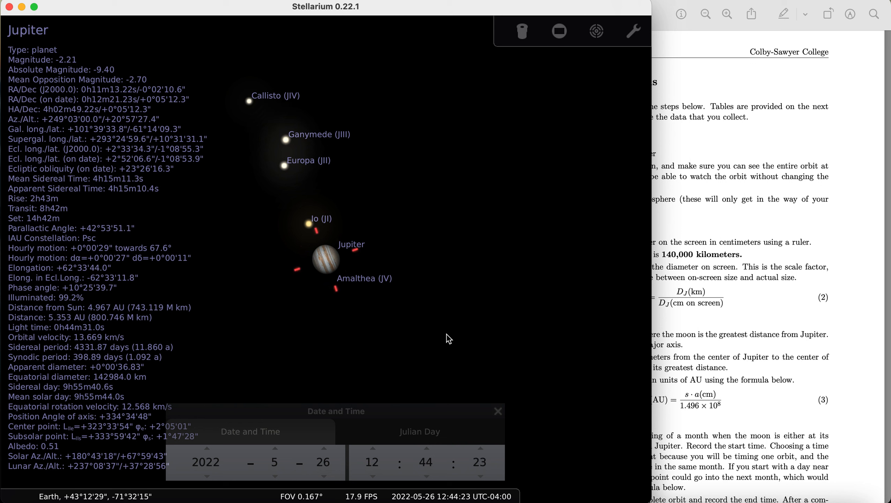
# Consult the lab procedure in WeighingJupiter.pdf, and enlarge Jupiter in Stellarium to a field of view of about 0.049°
pyautogui.click(745, 243)
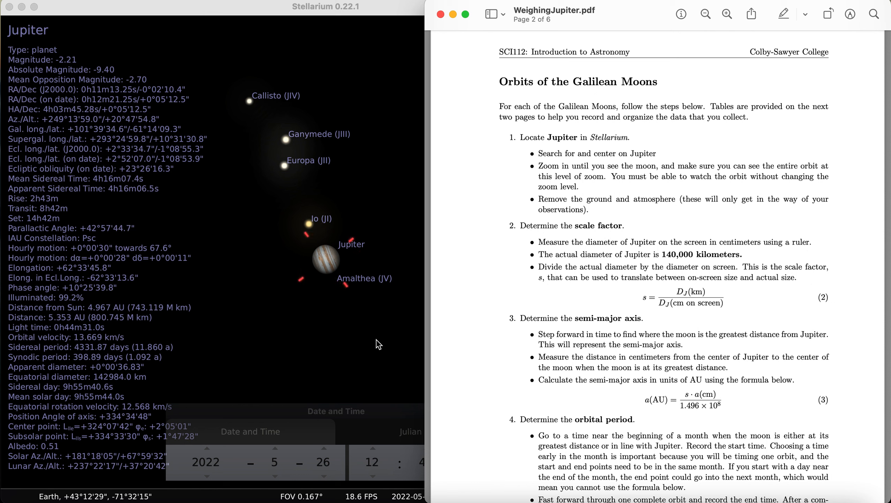
pyautogui.scroll(3, 378, 344)
pyautogui.scroll(5, 378, 344)
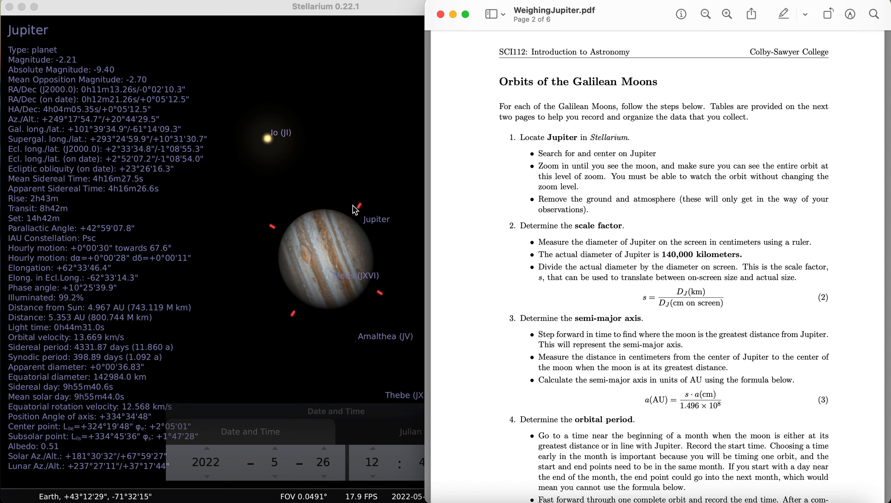
# Advance the simulation hour by hour through 24 hours to hour 12 on 2022-05-27 to watch the moons move around Jupiter
pyautogui.click(391, 418)
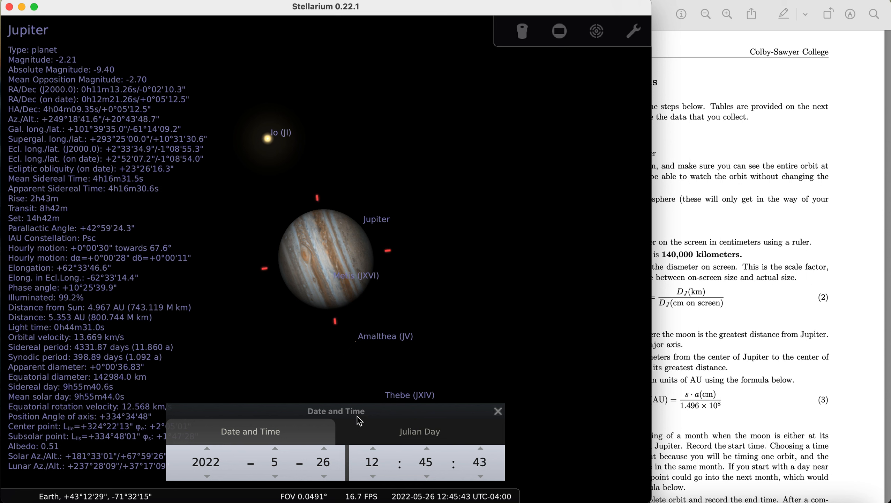
pyautogui.click(373, 449)
pyautogui.click(373, 448)
pyautogui.click(373, 449)
pyautogui.click(373, 449)
pyautogui.click(372, 449)
pyautogui.click(373, 448)
pyautogui.click(372, 448)
pyautogui.click(373, 448)
pyautogui.click(372, 448)
pyautogui.click(373, 449)
pyautogui.click(373, 448)
pyautogui.click(373, 448)
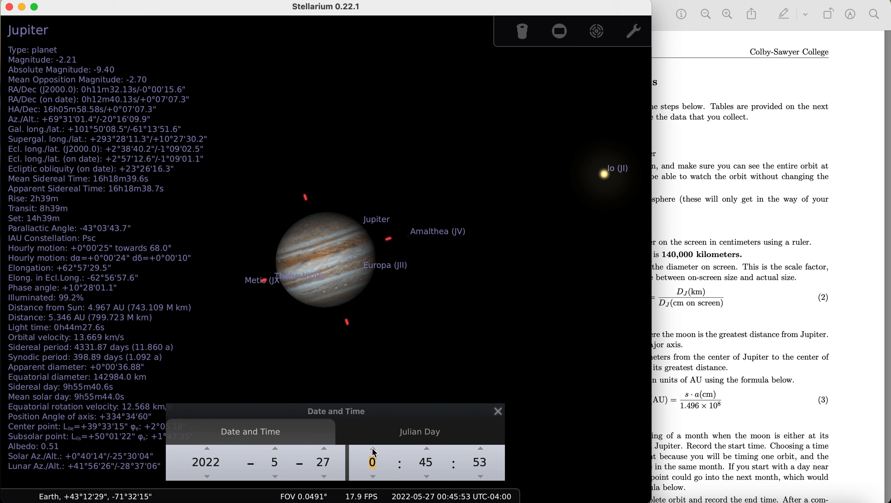
pyautogui.click(372, 448)
pyautogui.click(373, 449)
pyautogui.click(372, 448)
pyautogui.click(373, 448)
pyautogui.click(373, 449)
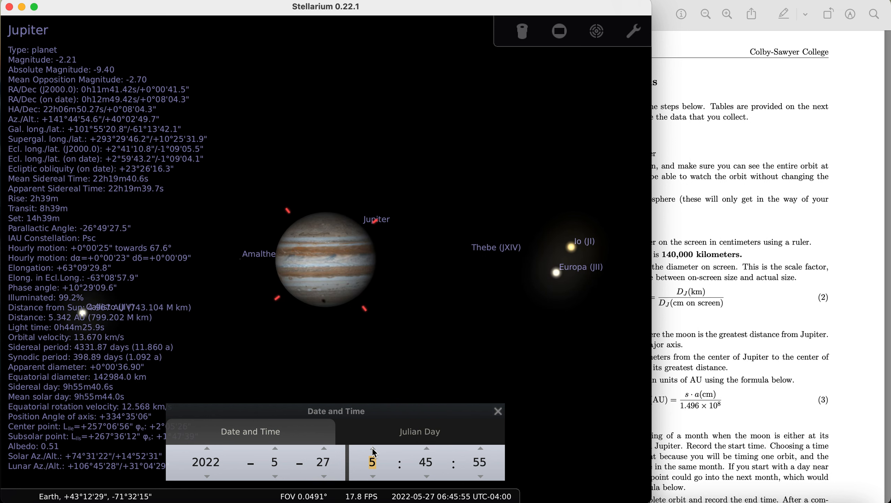
pyautogui.click(372, 448)
pyautogui.click(372, 448)
pyautogui.click(373, 448)
pyautogui.click(372, 448)
pyautogui.click(372, 447)
pyautogui.click(372, 448)
pyautogui.click(373, 448)
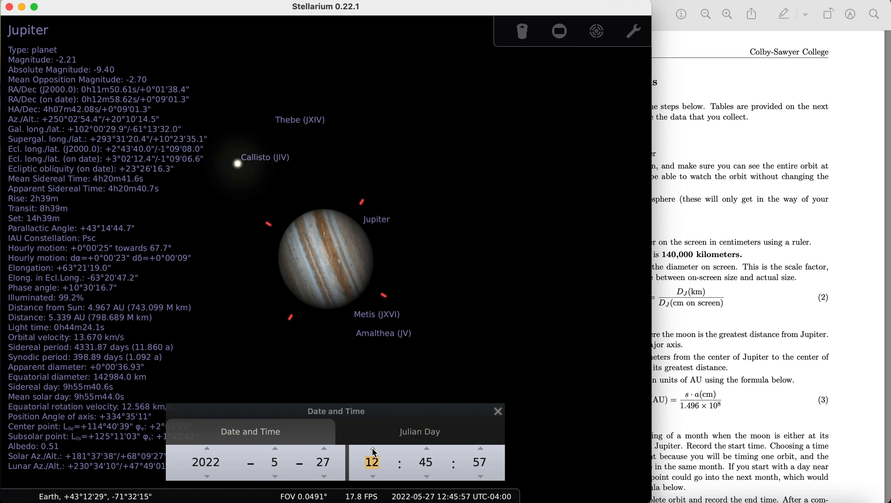
# Advance the simulation hour by hour to hour 3 on 2022-05-28 to follow Callisto and Io around Jupiter
pyautogui.click(373, 448)
pyautogui.click(372, 448)
pyautogui.click(373, 448)
pyautogui.click(373, 448)
pyautogui.click(373, 448)
pyautogui.click(373, 448)
pyautogui.click(373, 448)
pyautogui.click(373, 449)
pyautogui.click(373, 448)
pyautogui.click(373, 448)
pyautogui.click(372, 448)
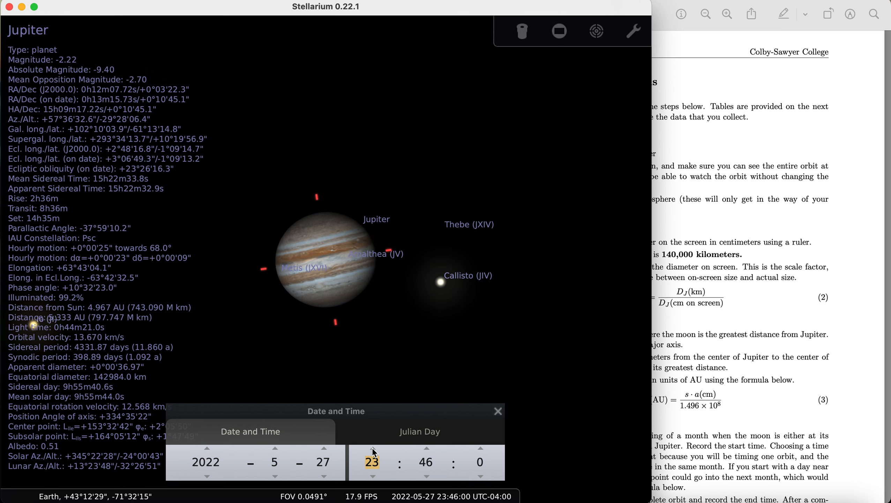
pyautogui.click(373, 448)
pyautogui.click(373, 449)
pyautogui.click(372, 448)
pyautogui.click(372, 448)
pyautogui.click(373, 448)
pyautogui.press('Down')
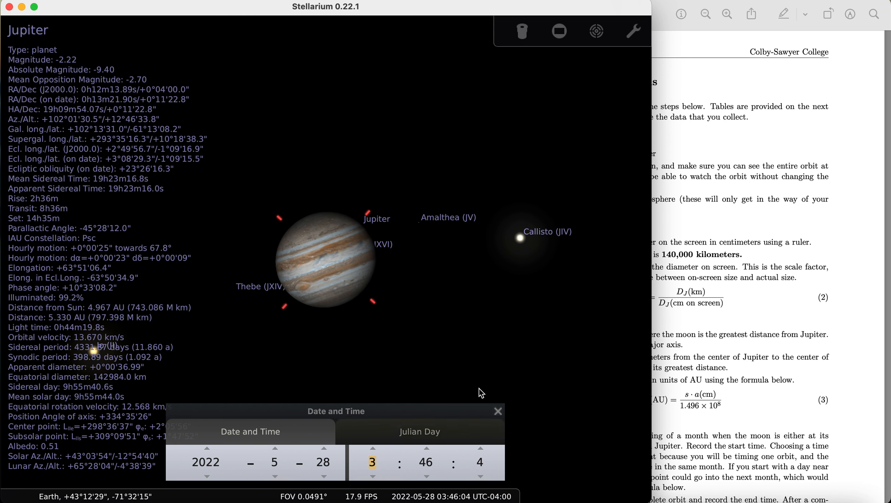
# Zoom in on Jupiter to a field of view of about 0.023° and centre the windowed view on the planet again
pyautogui.click(468, 333)
pyautogui.scroll(3, 468, 333)
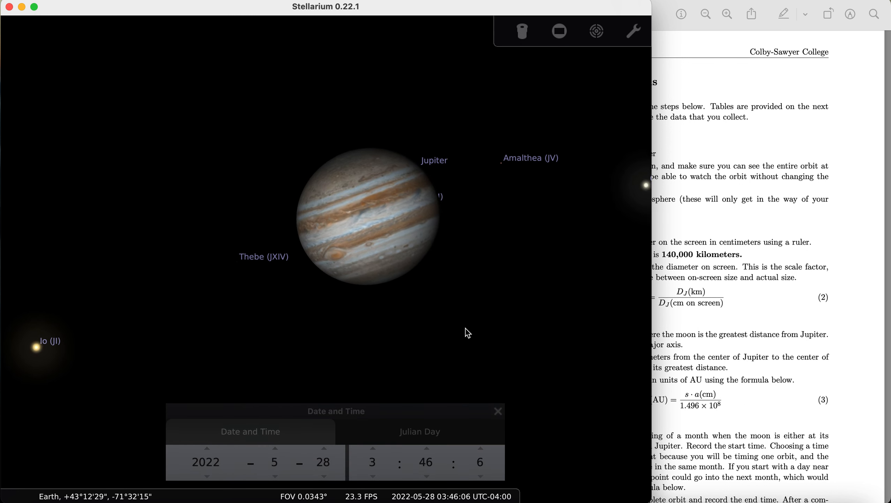
pyautogui.click(495, 111)
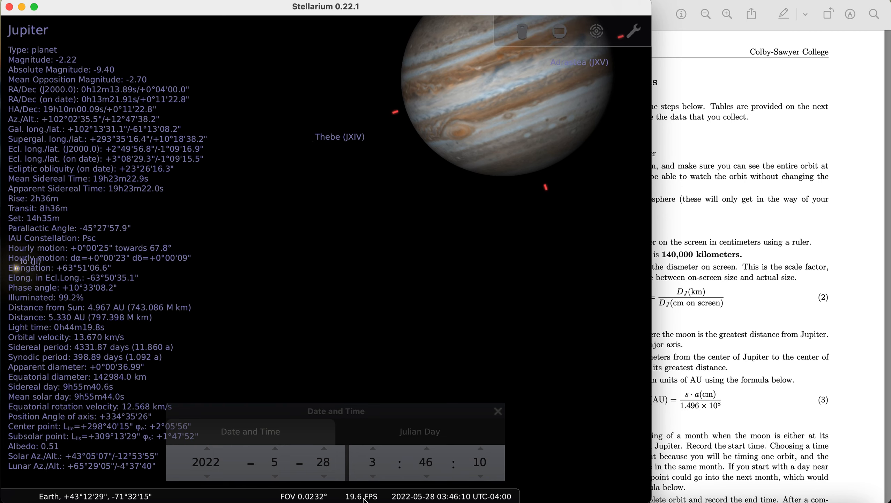
pyautogui.moveTo(392, 469)
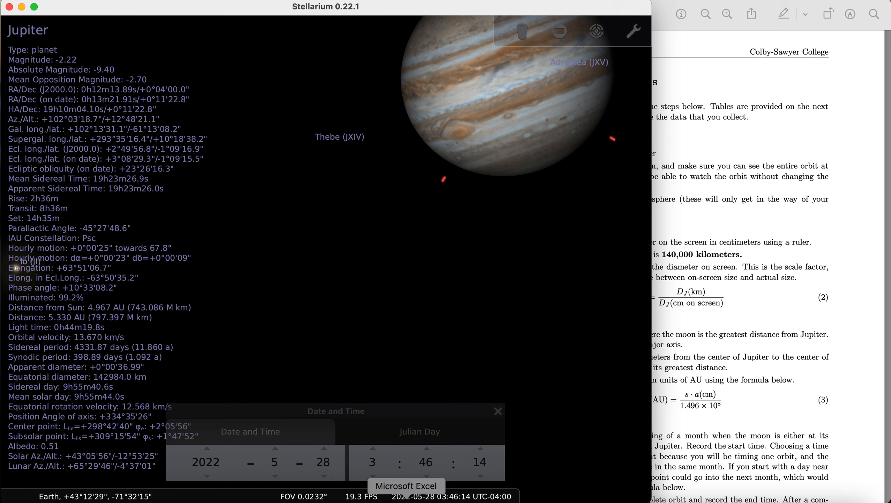
pyautogui.moveTo(359, 498)
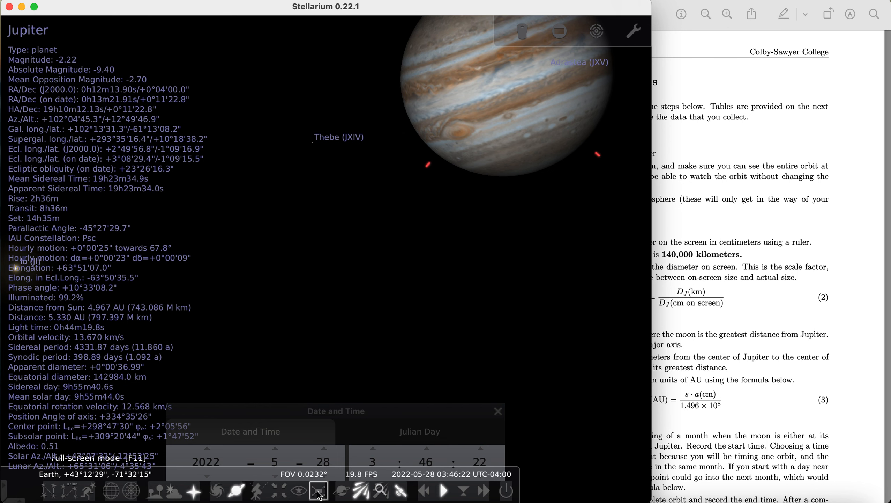
pyautogui.click(283, 494)
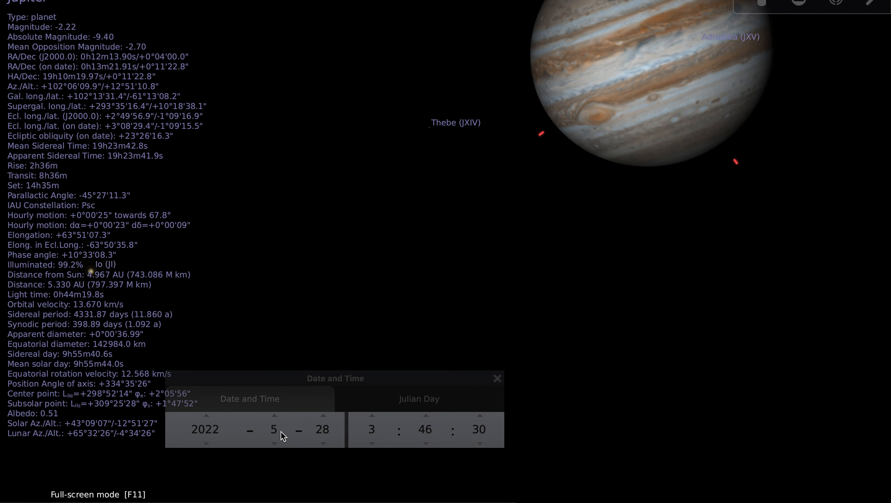
pyautogui.press('F11')
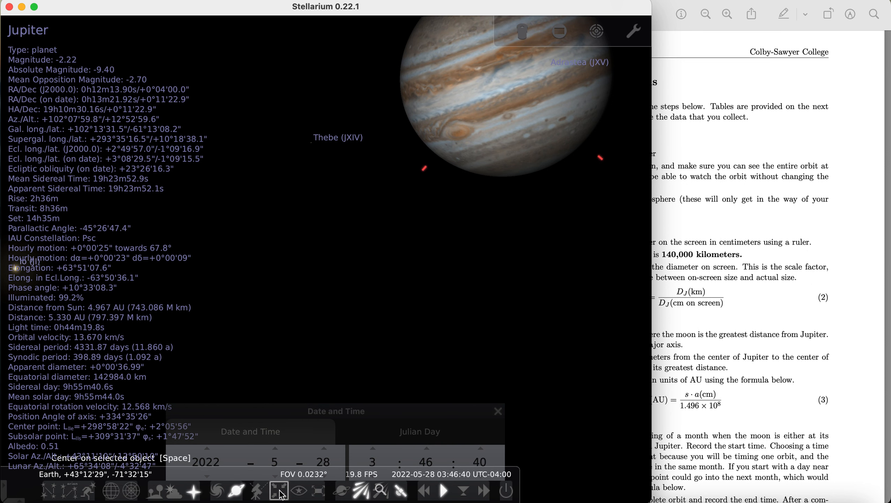
pyautogui.click(281, 495)
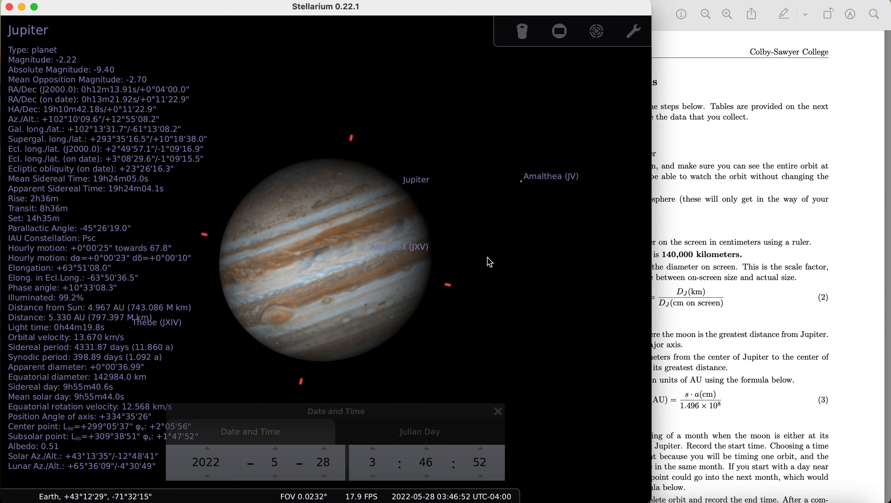
# Set the field of view around Jupiter to about 0.043° and consult the lab procedure in WeighingJupiter.pdf
pyautogui.scroll(-2, 490, 262)
pyautogui.scroll(-2, 490, 262)
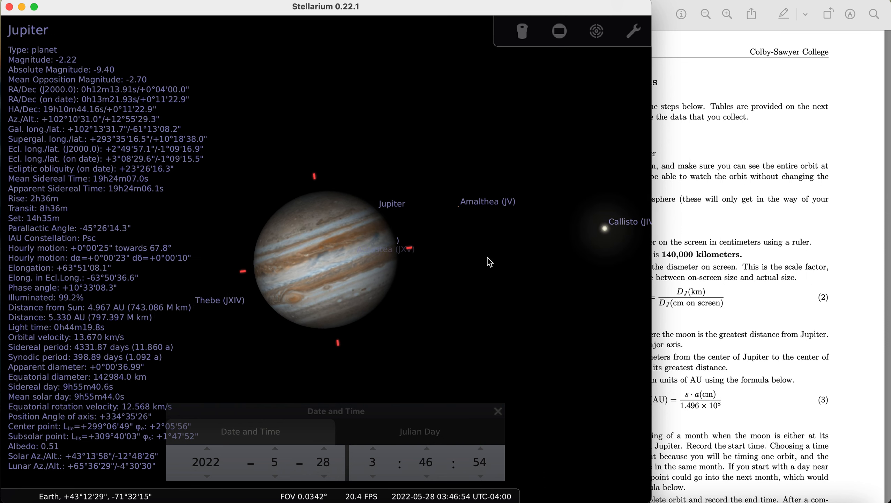
pyautogui.scroll(-1, 490, 262)
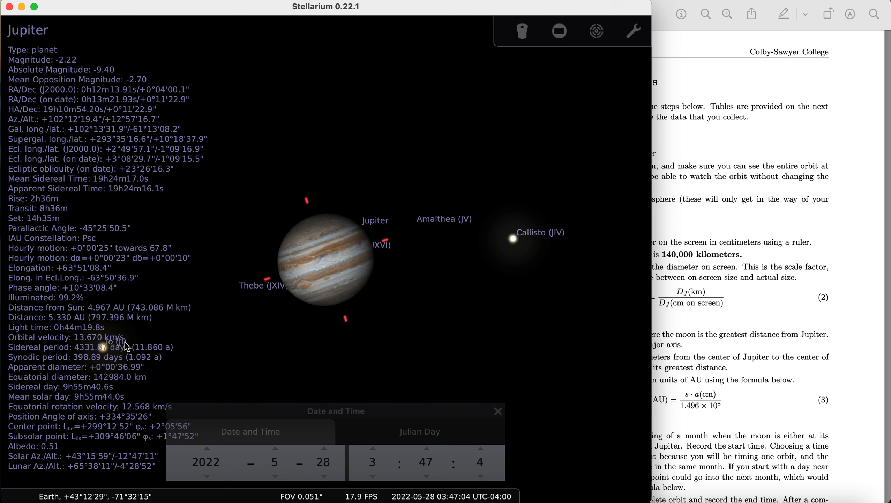
pyautogui.scroll(-3, 127, 347)
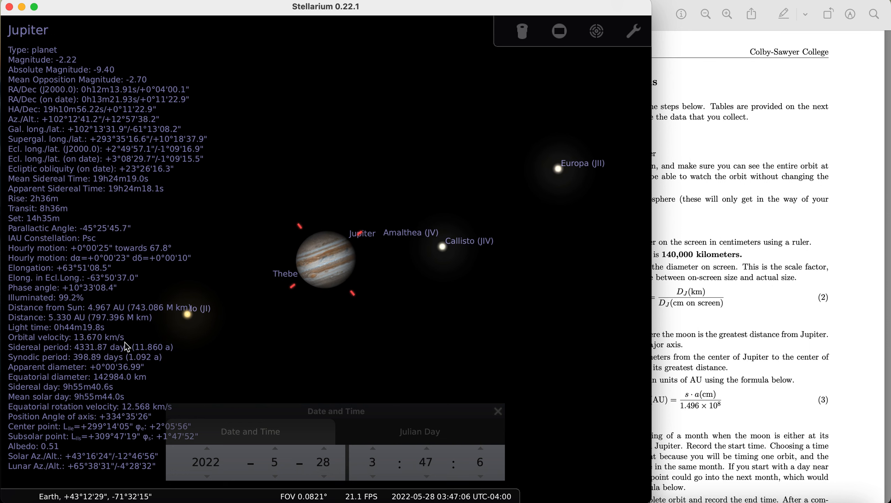
pyautogui.scroll(-2, 122, 352)
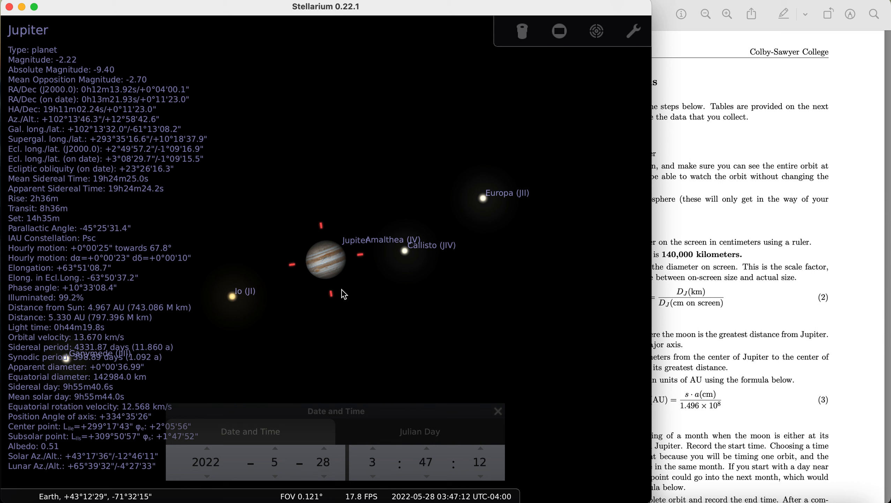
pyautogui.scroll(1, 355, 290)
pyautogui.scroll(2, 353, 287)
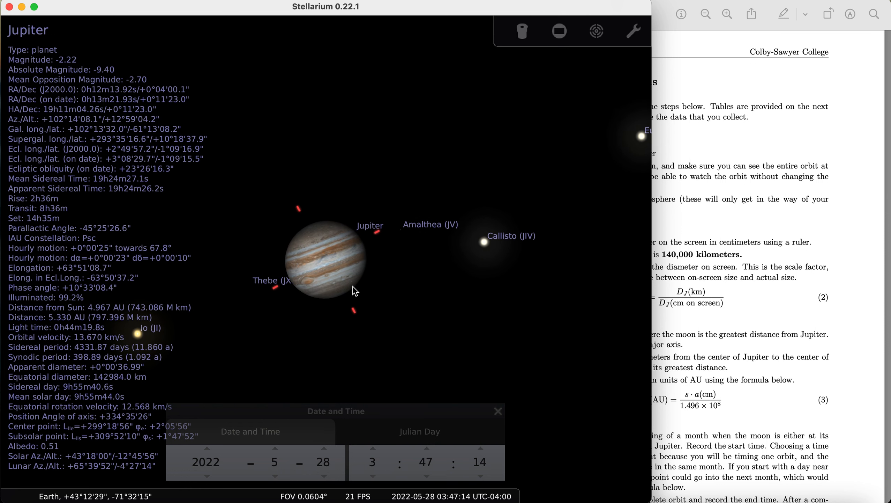
pyautogui.scroll(1, 353, 287)
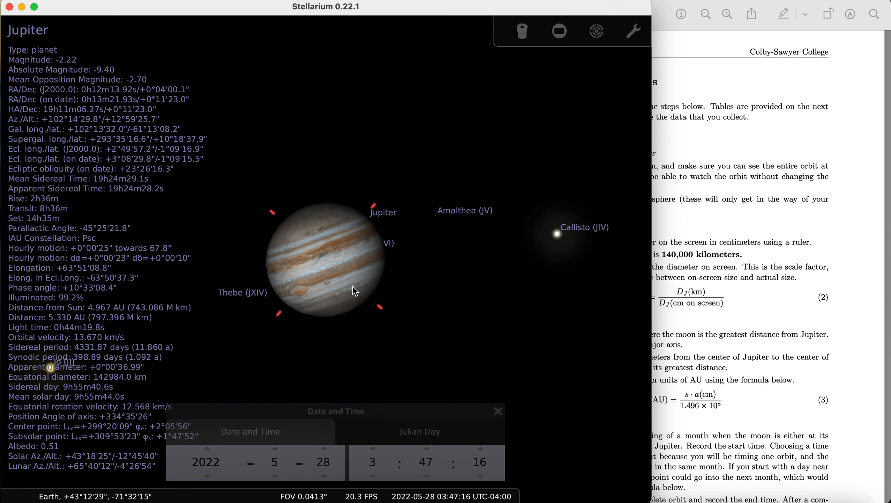
pyautogui.scroll(-1, 353, 286)
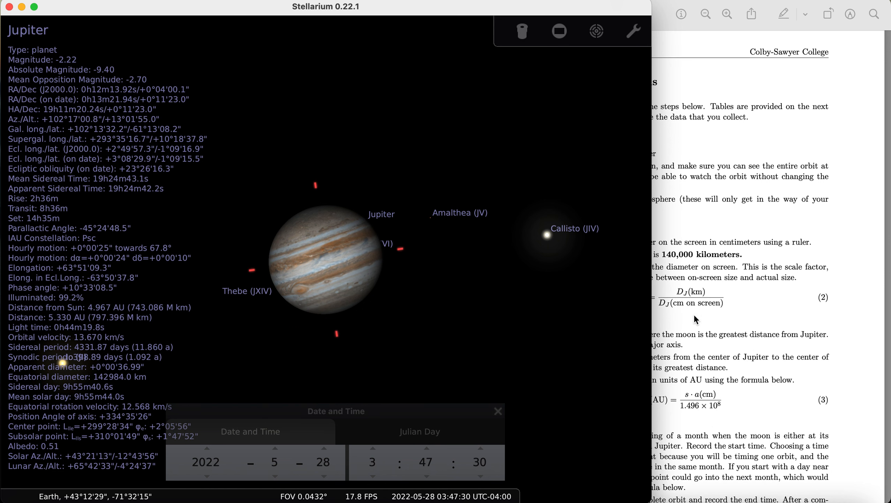
pyautogui.click(742, 318)
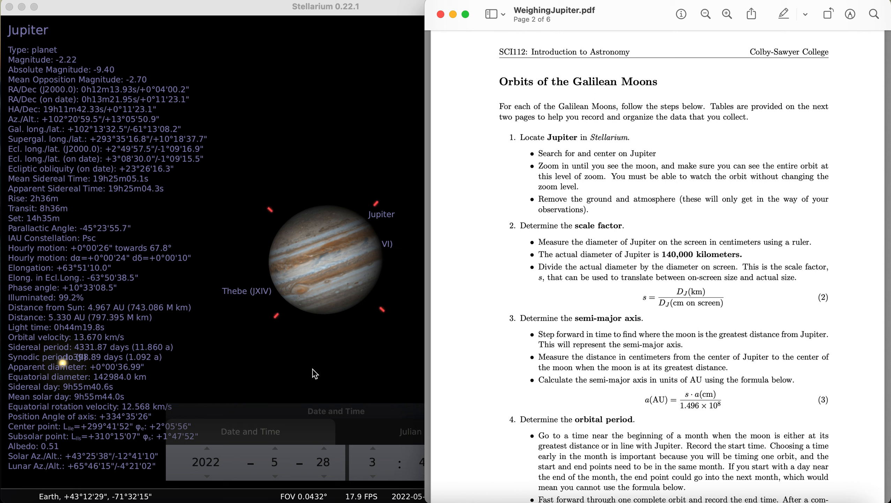
pyautogui.click(325, 262)
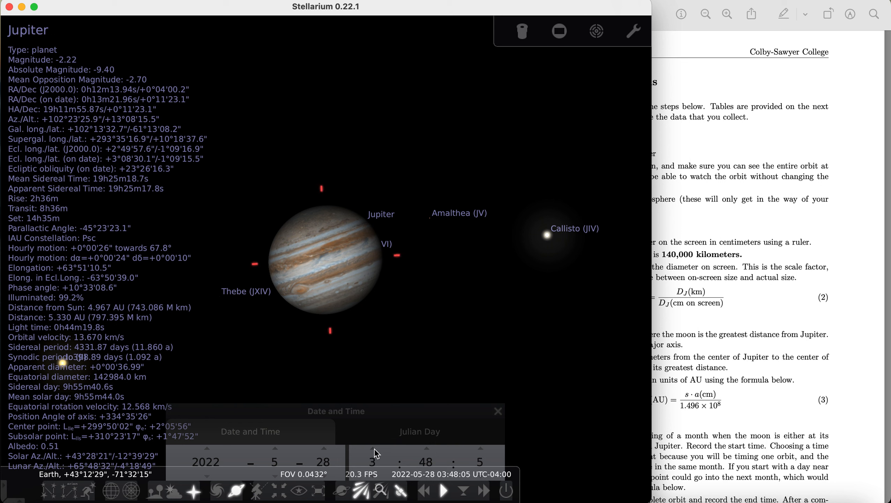
# Advance the simulation to hour 5 on 2022-05-28 and re-centre the view on Jupiter
pyautogui.click(375, 449)
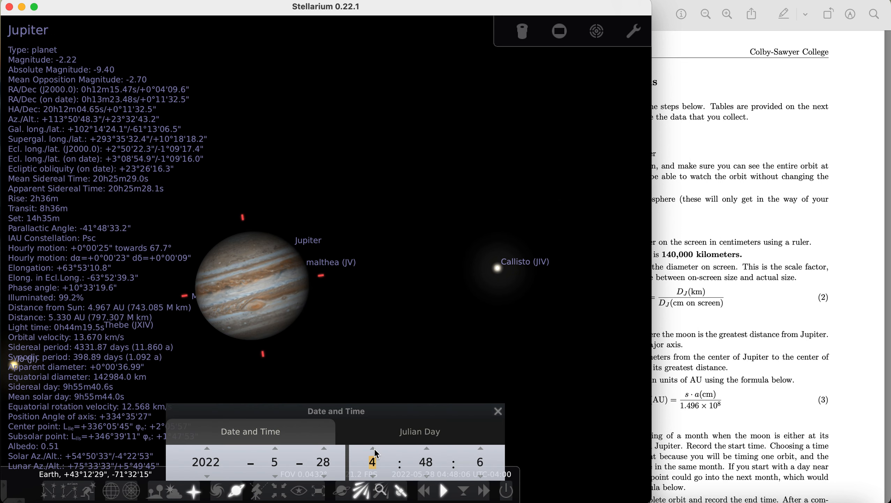
pyautogui.click(376, 450)
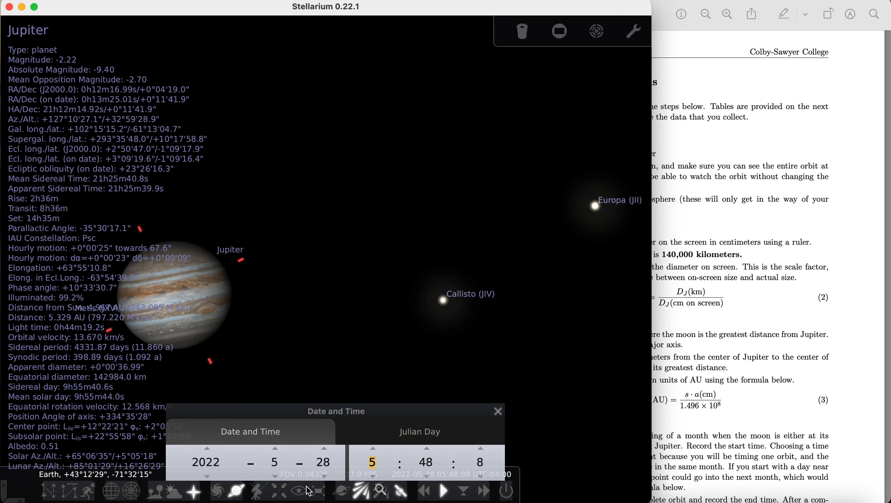
pyautogui.click(281, 492)
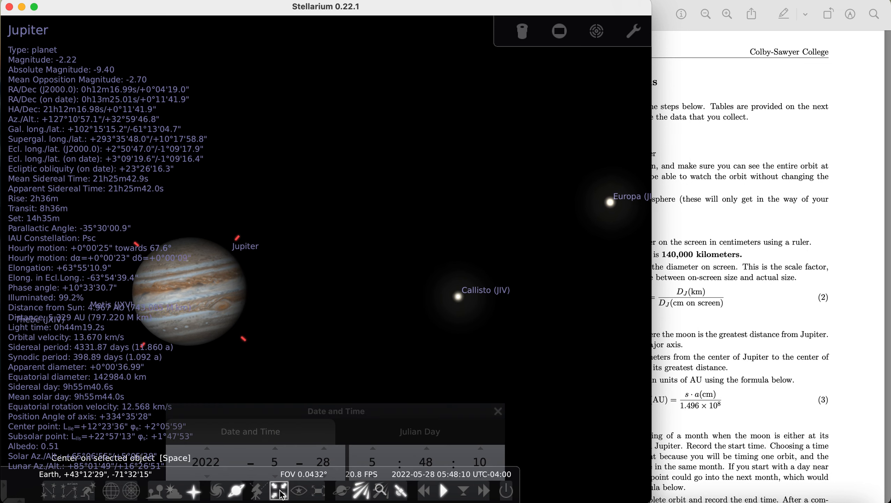
# Step the time forward hour by hour to hour 20 on 2022-05-28 while watching Io's distance from Jupiter
pyautogui.click(373, 448)
pyautogui.click(372, 448)
pyautogui.click(373, 448)
pyautogui.click(373, 448)
pyautogui.click(373, 448)
pyautogui.click(373, 448)
pyautogui.click(372, 448)
pyautogui.click(372, 448)
pyautogui.click(373, 449)
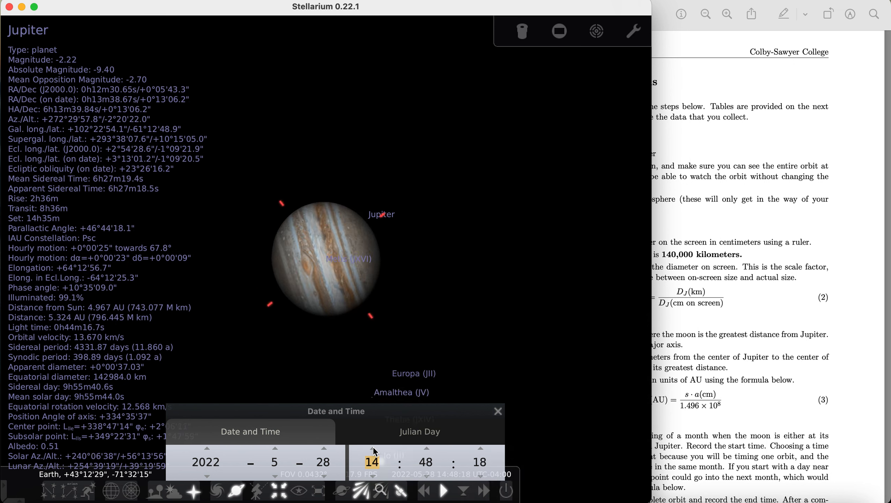
pyautogui.click(373, 448)
pyautogui.click(373, 448)
pyautogui.click(373, 448)
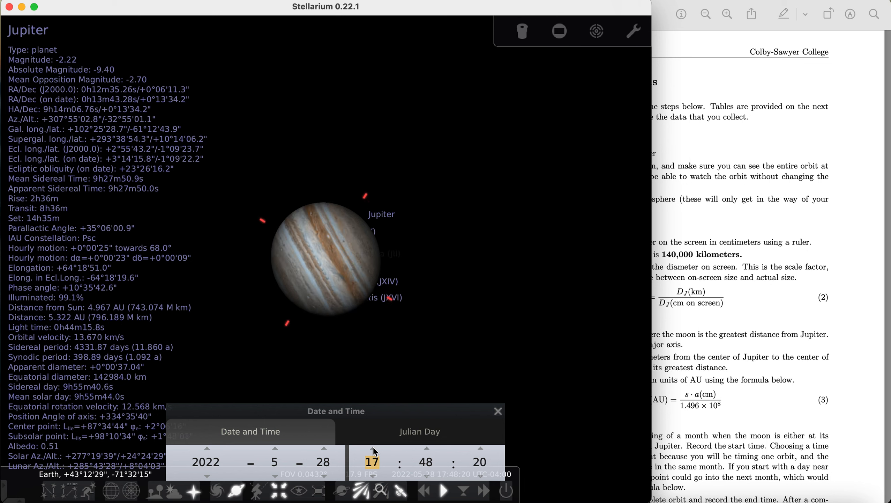
pyautogui.click(372, 448)
pyautogui.click(372, 448)
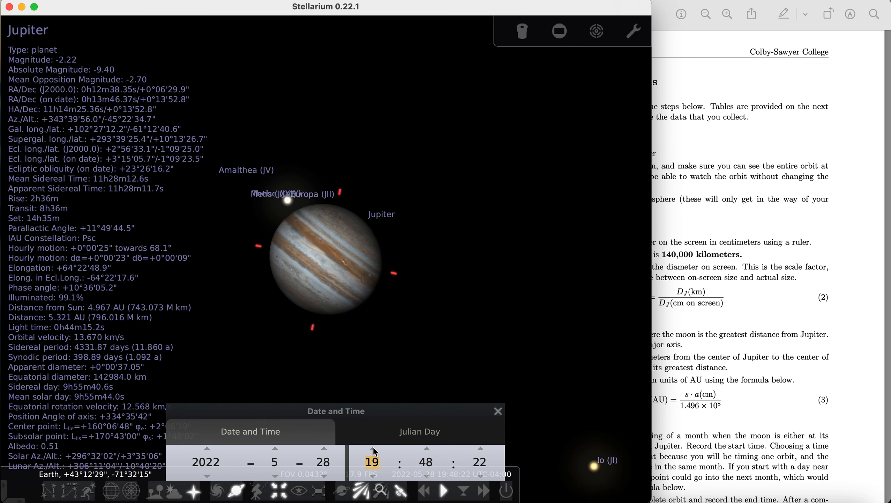
pyautogui.click(372, 448)
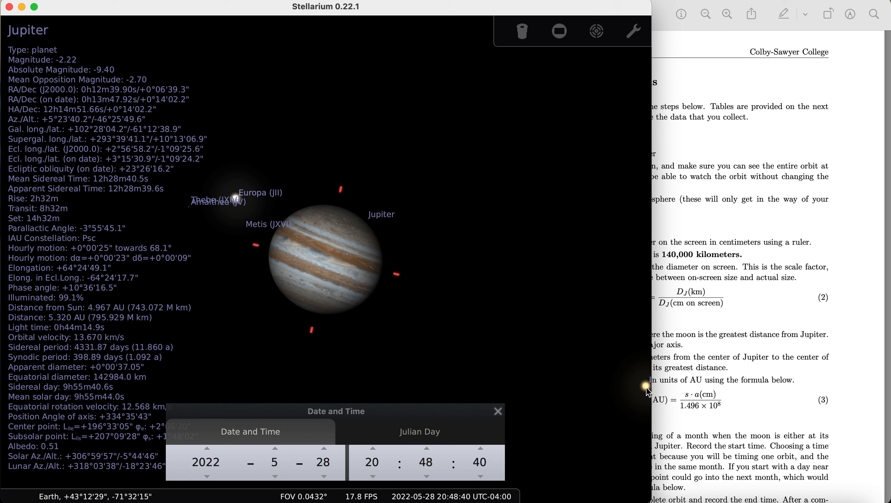
# Read the semi-major axis and orbital period instructions in WeighingJupiter.pdf, and return to Stellarium
pyautogui.click(707, 360)
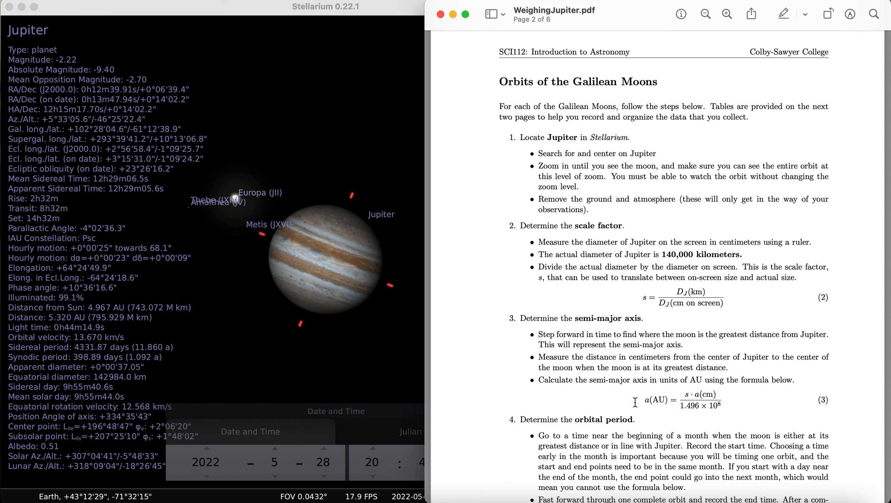
pyautogui.scroll(-5, 635, 401)
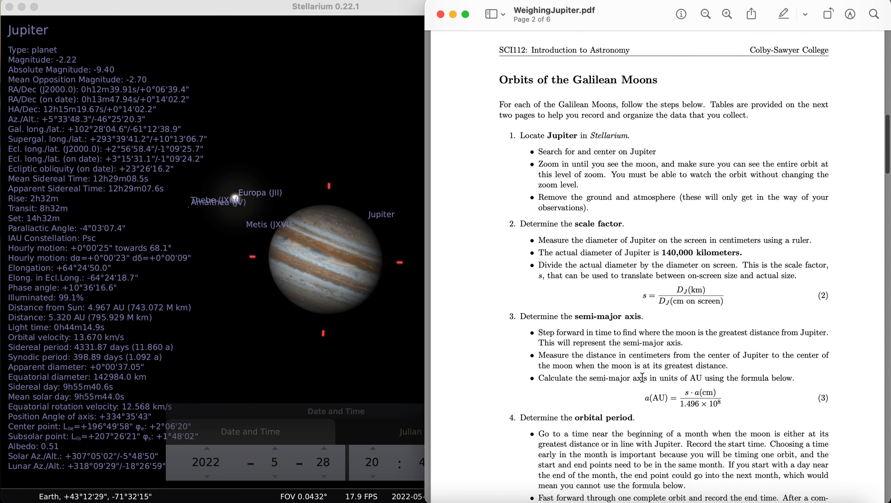
pyautogui.scroll(-3, 642, 377)
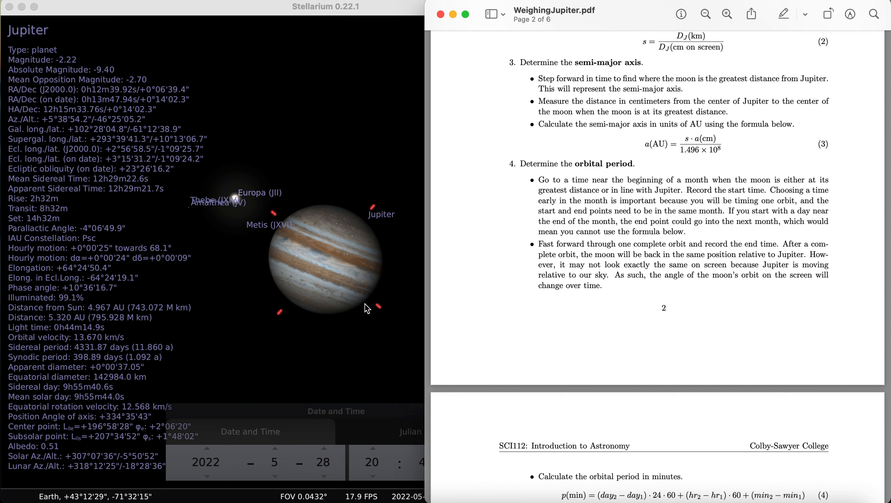
pyautogui.click(326, 259)
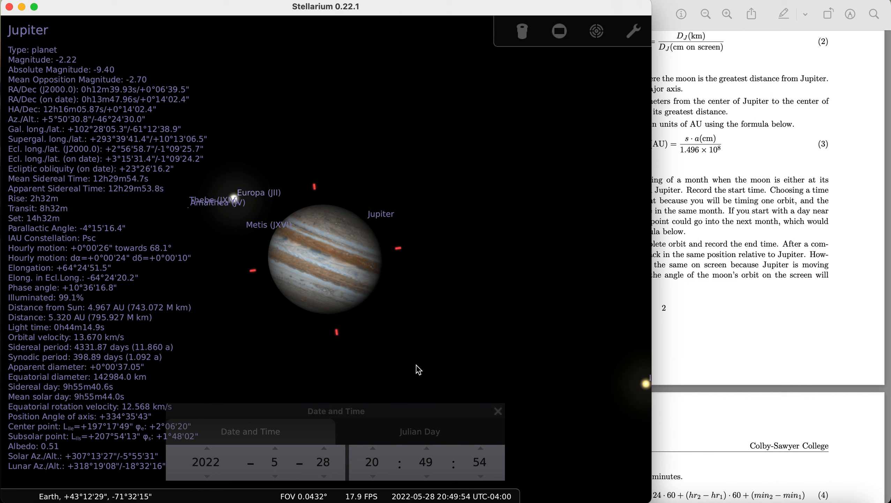
# Advance the simulation to hour 23 on 2022-05-28 and centre the view on Jupiter
pyautogui.click(373, 450)
pyautogui.click(373, 450)
pyautogui.click(373, 450)
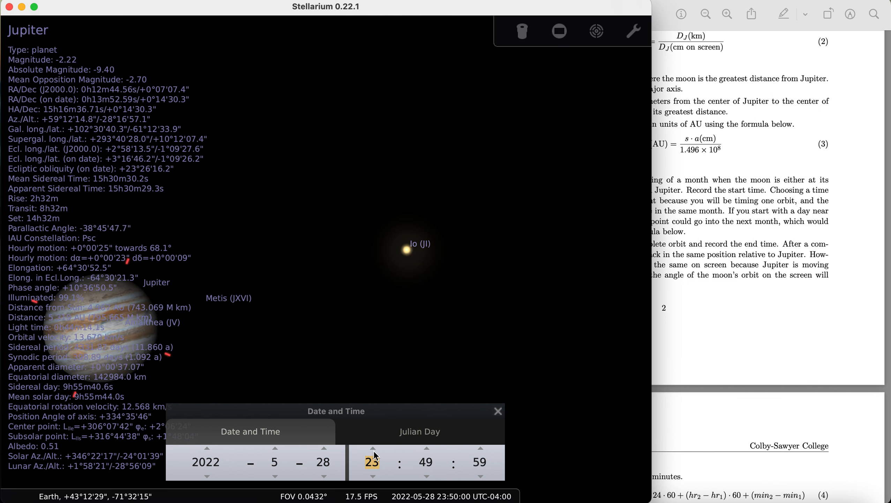
pyautogui.moveTo(246, 496)
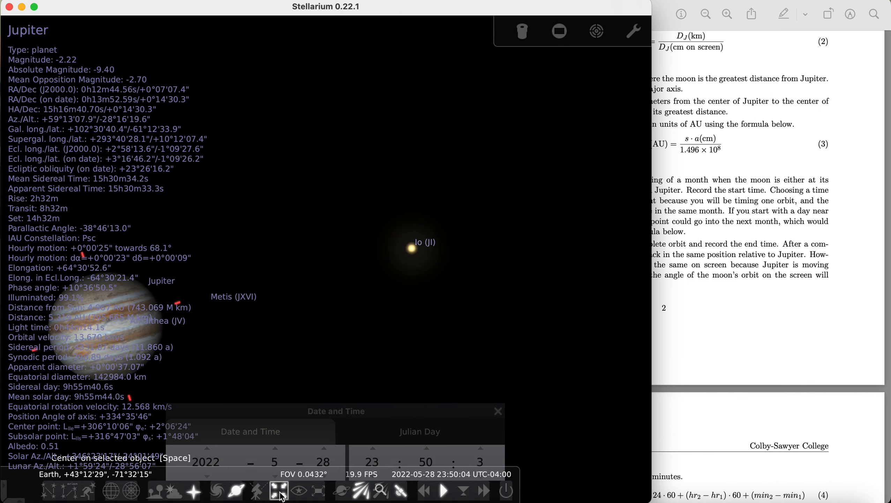
pyautogui.click(280, 491)
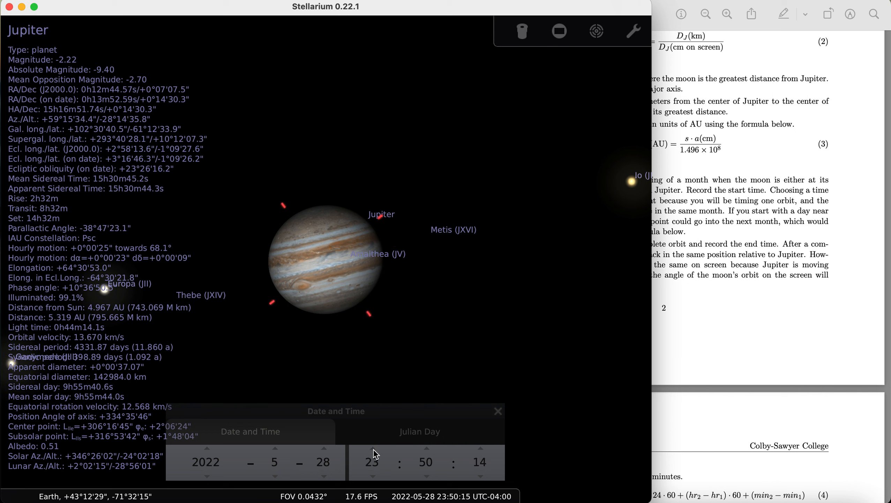
# Step the time forward hour by hour to hour 4 on 2022-05-29 to follow Io's motion
pyautogui.click(373, 449)
pyautogui.click(373, 449)
pyautogui.click(374, 449)
pyautogui.click(374, 449)
pyautogui.click(374, 450)
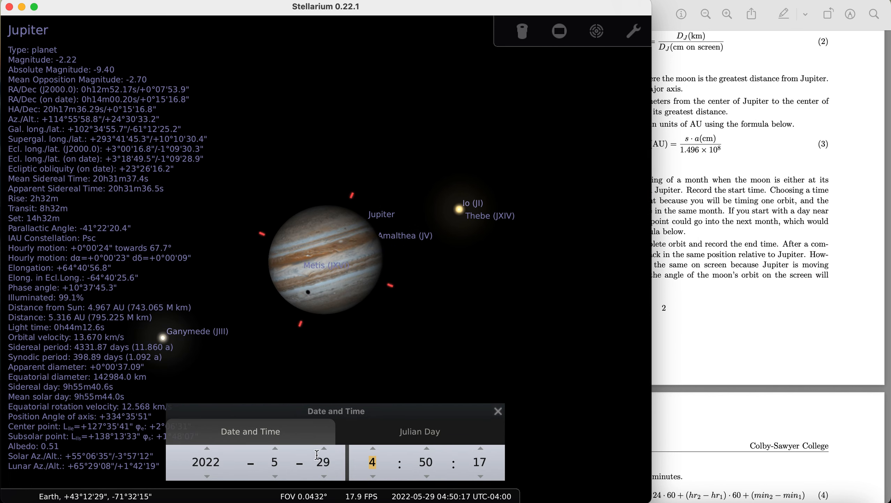
# Advance the date day by day to 2022-06-01 to reach the beginning of a month for timing an orbit
pyautogui.click(325, 447)
pyautogui.click(325, 448)
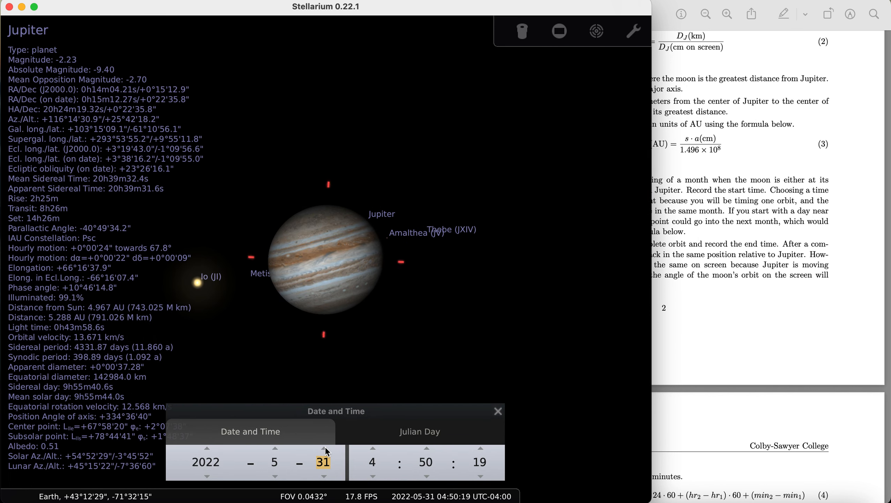
pyautogui.click(325, 448)
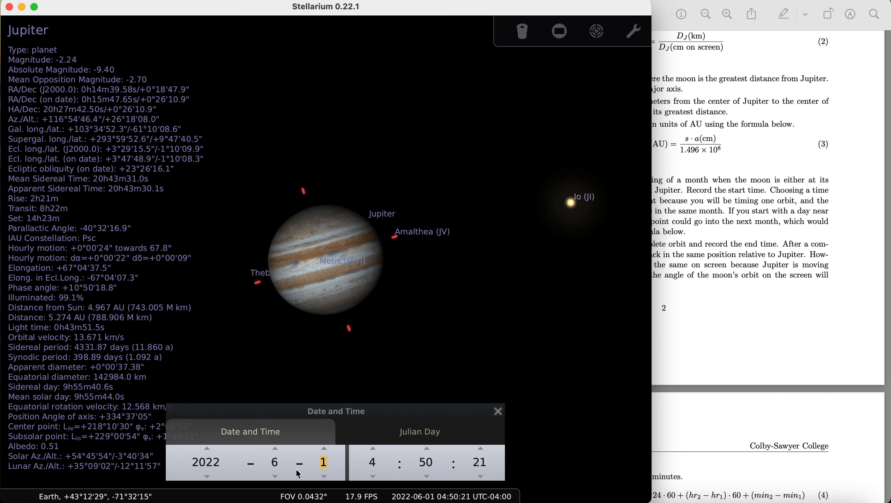
# Step the time forward hour by hour to hour 17 on 2022-06-02 to bring Io in line with Jupiter for the start time
pyautogui.click(374, 448)
pyautogui.click(373, 448)
pyautogui.click(374, 448)
pyautogui.click(374, 447)
pyautogui.click(373, 447)
pyautogui.click(373, 447)
pyautogui.click(373, 447)
pyautogui.click(373, 448)
pyautogui.click(373, 447)
pyautogui.click(374, 447)
pyautogui.click(373, 447)
pyautogui.click(373, 447)
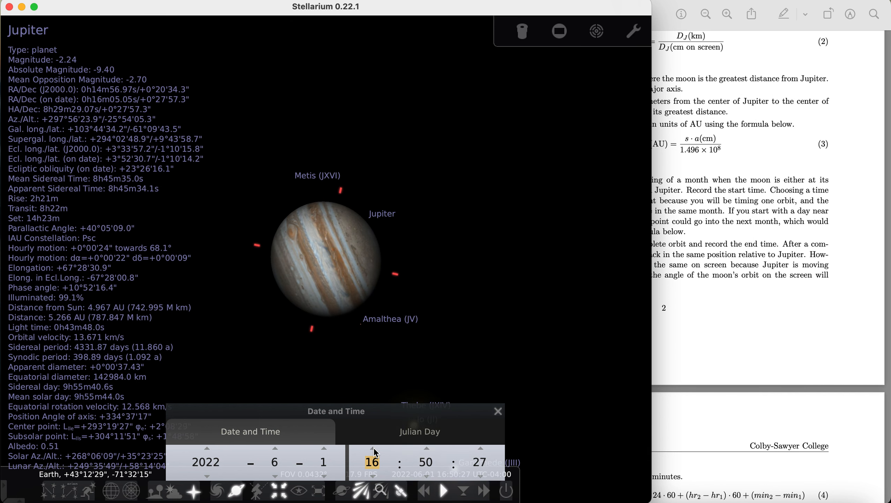
pyautogui.click(373, 447)
pyautogui.click(373, 448)
pyautogui.click(373, 448)
pyautogui.click(373, 448)
pyautogui.click(373, 447)
pyautogui.click(373, 448)
pyautogui.click(373, 447)
pyautogui.click(373, 447)
pyautogui.click(373, 447)
pyautogui.click(373, 447)
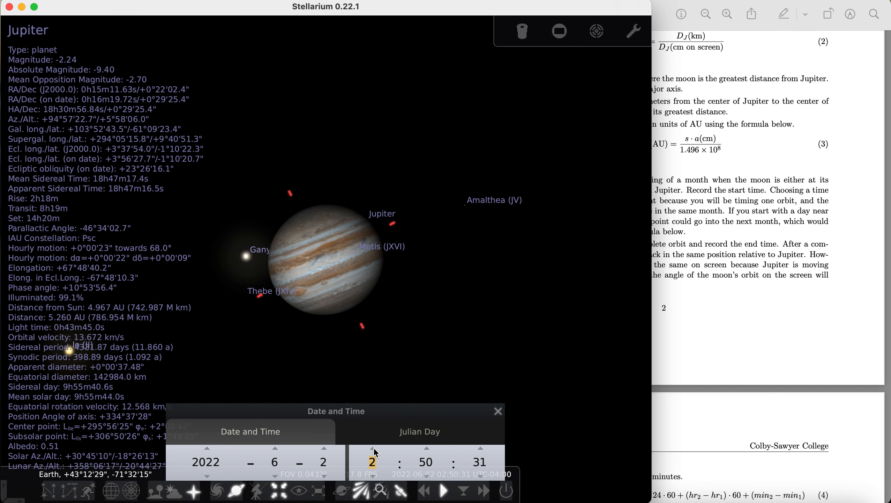
pyautogui.click(373, 447)
pyautogui.click(373, 447)
pyautogui.click(373, 448)
pyautogui.click(373, 448)
pyautogui.click(373, 448)
pyautogui.click(373, 448)
pyautogui.click(373, 447)
pyautogui.click(373, 448)
pyautogui.click(373, 447)
pyautogui.click(373, 448)
pyautogui.click(373, 447)
pyautogui.click(373, 447)
pyautogui.click(373, 448)
pyautogui.click(373, 447)
pyautogui.click(373, 448)
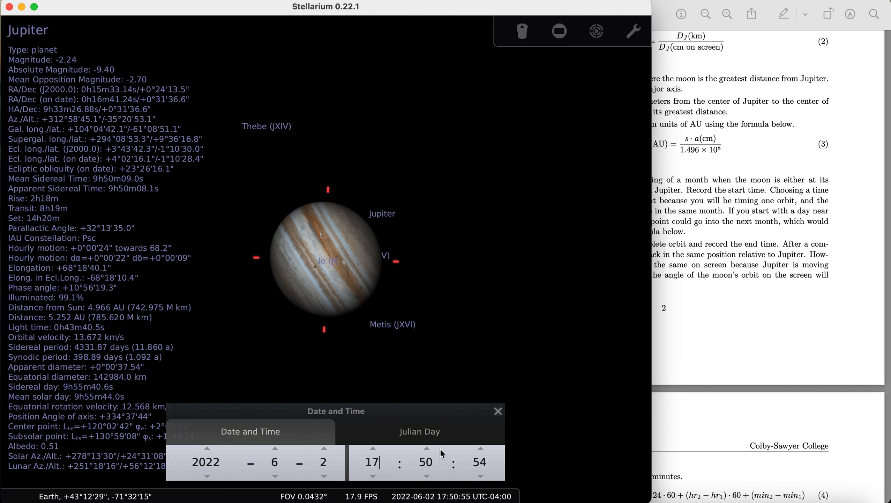
# Review the Start and End time rows of the Io table in WeighingJupiter.pdf, and return to Stellarium
pyautogui.click(710, 350)
pyautogui.scroll(-5, 709, 351)
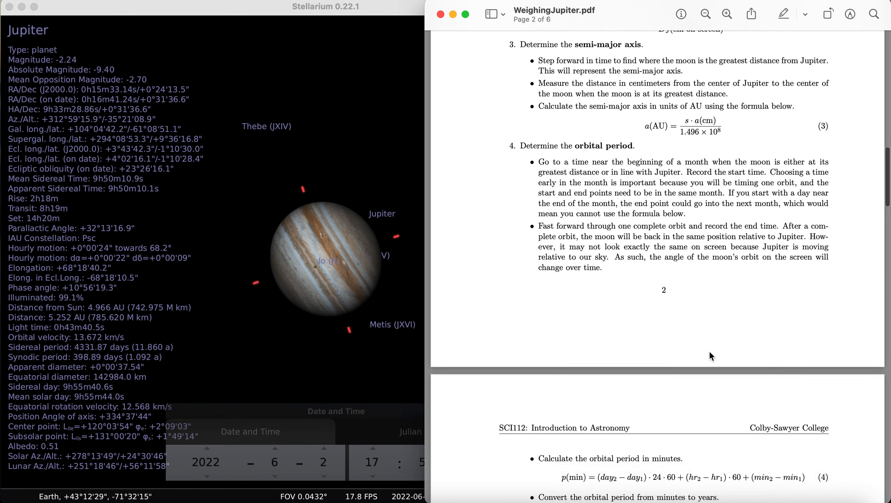
pyautogui.scroll(-15, 709, 350)
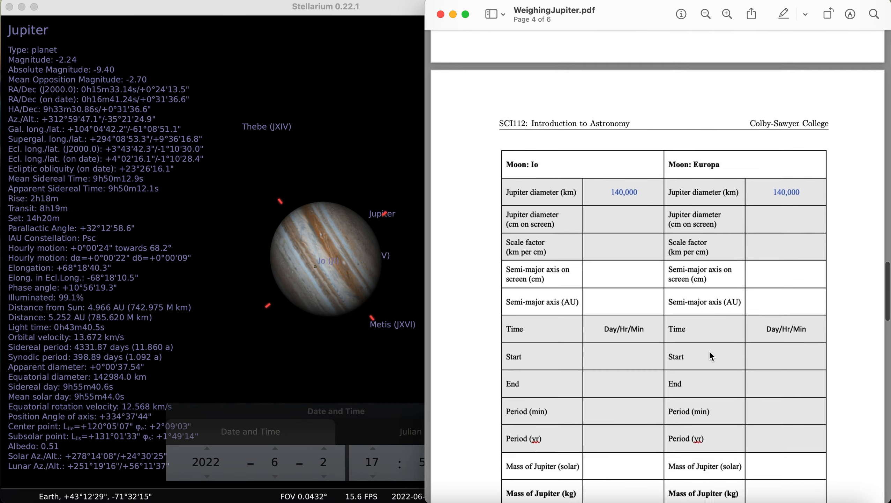
pyautogui.scroll(-2, 710, 350)
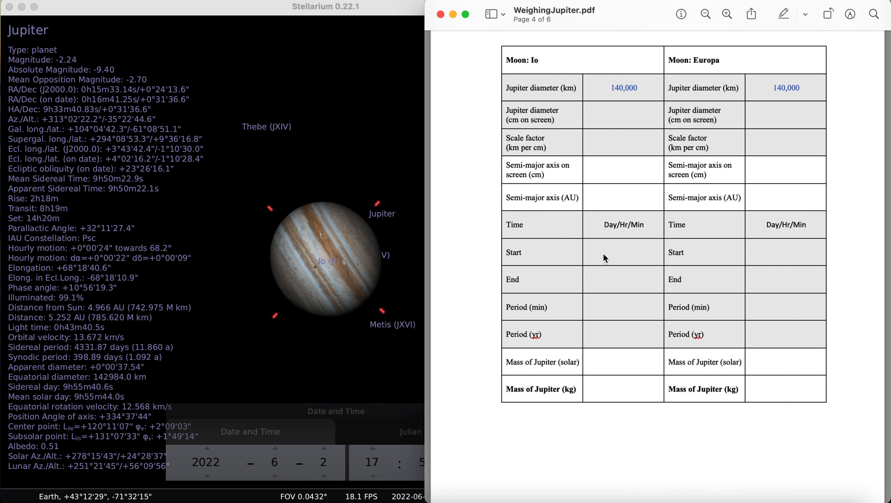
pyautogui.click(340, 276)
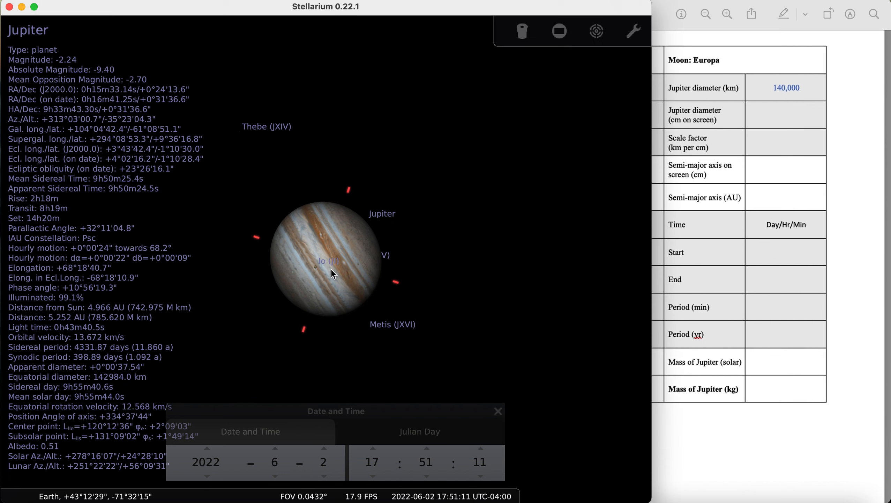
# Advance the time to hour 18 on 2022-06-02 and centre the view on Jupiter
pyautogui.click(374, 446)
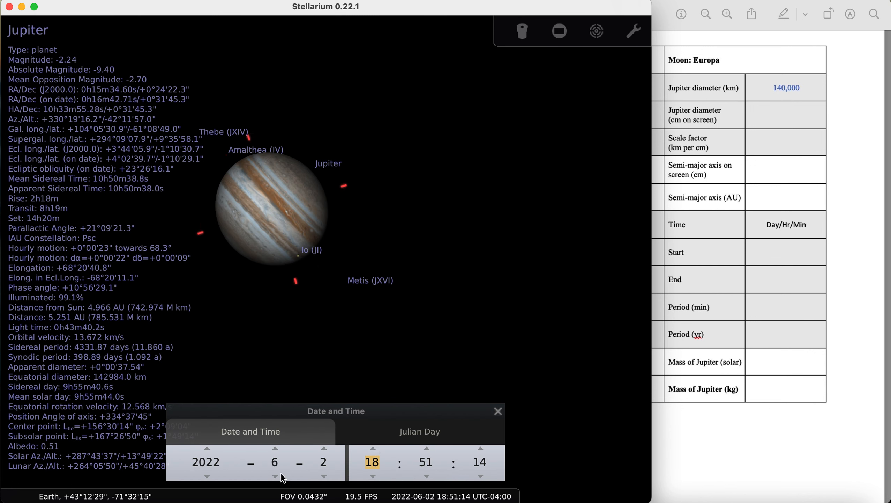
pyautogui.moveTo(280, 492)
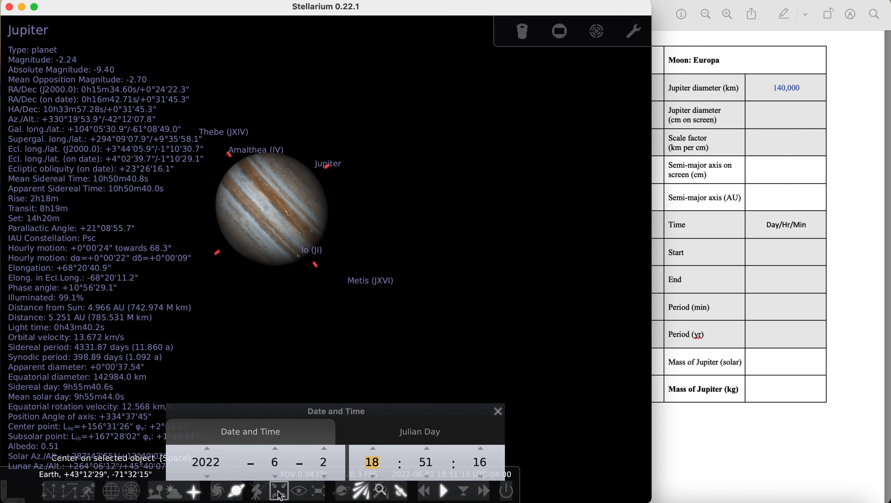
pyautogui.click(280, 492)
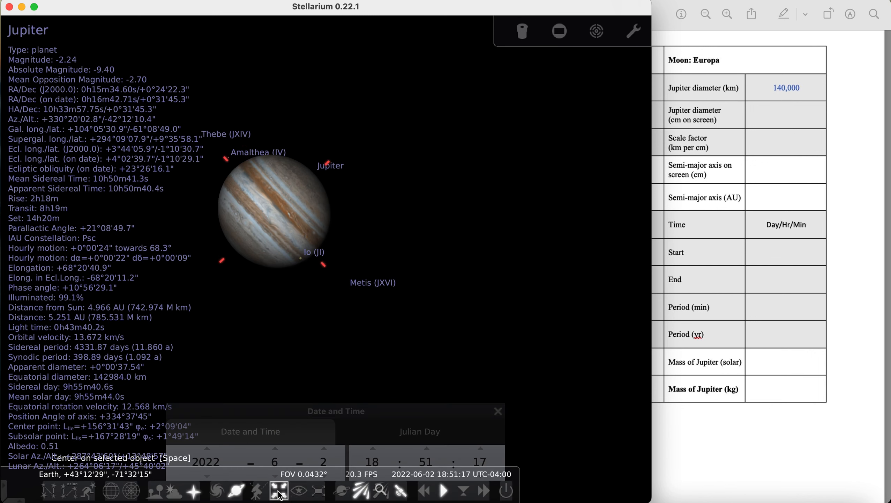
# Step the time forward hour by hour to hour 12 on 2022-06-04 to follow Io through one complete orbit
pyautogui.click(373, 449)
pyautogui.click(372, 449)
pyautogui.click(372, 449)
pyautogui.click(373, 449)
pyautogui.click(372, 449)
pyautogui.click(373, 448)
pyautogui.click(372, 449)
pyautogui.click(372, 448)
pyautogui.click(372, 449)
pyautogui.click(373, 449)
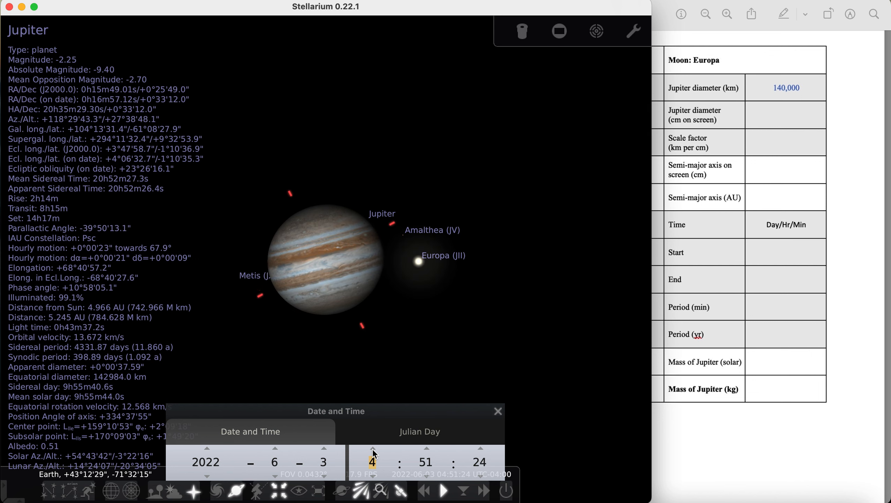
pyautogui.click(373, 448)
pyautogui.click(372, 448)
pyautogui.click(372, 448)
pyautogui.click(372, 449)
pyautogui.click(372, 449)
pyautogui.click(373, 448)
pyautogui.click(372, 449)
pyautogui.click(372, 449)
pyautogui.click(373, 449)
pyautogui.click(373, 448)
pyautogui.click(372, 448)
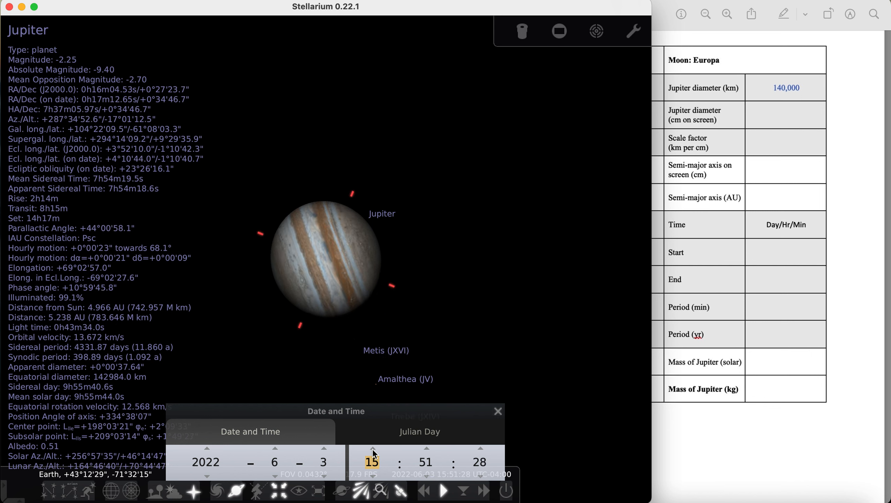
pyautogui.click(372, 449)
pyautogui.click(372, 448)
pyautogui.click(373, 449)
pyautogui.click(373, 449)
pyautogui.click(372, 448)
pyautogui.click(372, 449)
pyautogui.click(373, 449)
pyautogui.click(372, 449)
pyautogui.click(372, 449)
pyautogui.click(372, 448)
pyautogui.click(372, 449)
pyautogui.click(372, 449)
pyautogui.click(373, 449)
pyautogui.click(372, 448)
pyautogui.click(372, 449)
pyautogui.click(372, 448)
pyautogui.click(373, 449)
pyautogui.click(372, 449)
pyautogui.click(373, 449)
pyautogui.click(372, 448)
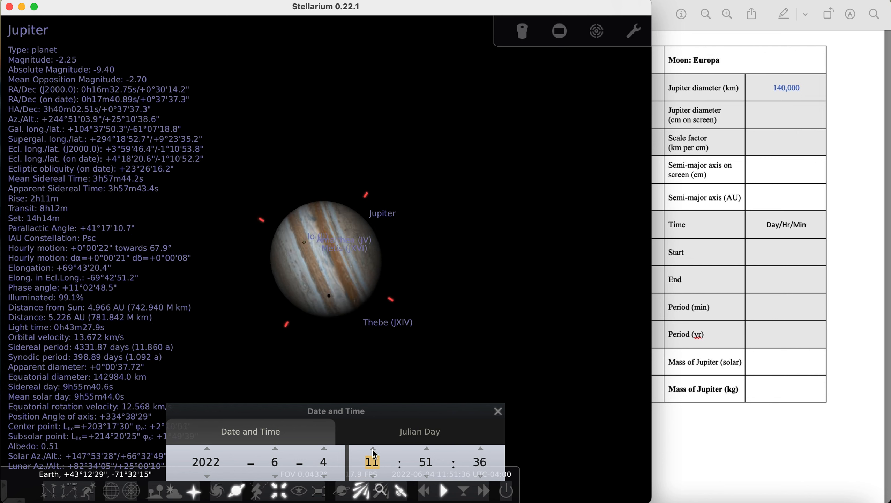
pyautogui.click(373, 449)
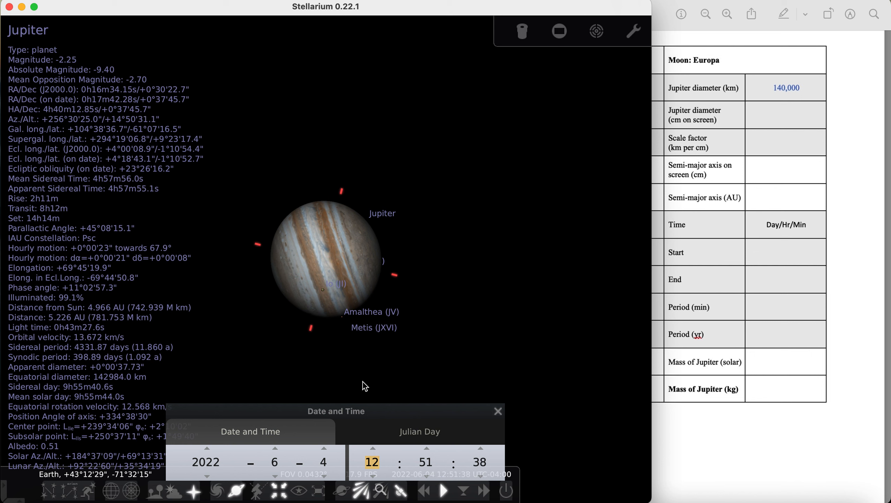
# Step the minutes back to 21 to fine-tune Io's position in front of Jupiter for the orbit's end time
pyautogui.click(427, 476)
pyautogui.click(427, 476)
pyautogui.click(428, 476)
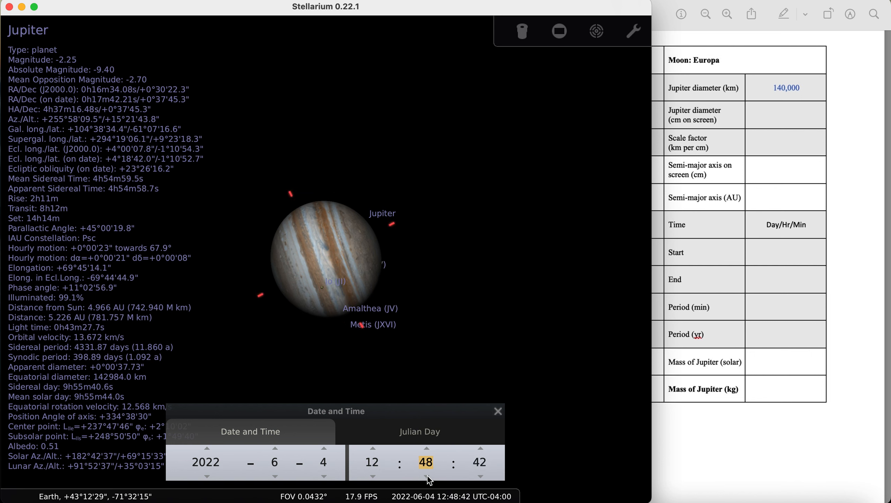
pyautogui.click(427, 476)
pyautogui.click(427, 476)
pyautogui.click(427, 476)
pyautogui.click(427, 476)
pyautogui.click(428, 476)
pyautogui.click(427, 476)
pyautogui.doubleClick(428, 476)
pyautogui.doubleClick(428, 476)
pyautogui.click(428, 476)
pyautogui.doubleClick(427, 476)
pyautogui.doubleClick(427, 476)
pyautogui.click(427, 476)
pyautogui.doubleClick(427, 476)
pyautogui.click(427, 476)
pyautogui.doubleClick(427, 476)
pyautogui.doubleClick(427, 476)
pyautogui.click(427, 476)
pyautogui.doubleClick(427, 476)
pyautogui.click(427, 476)
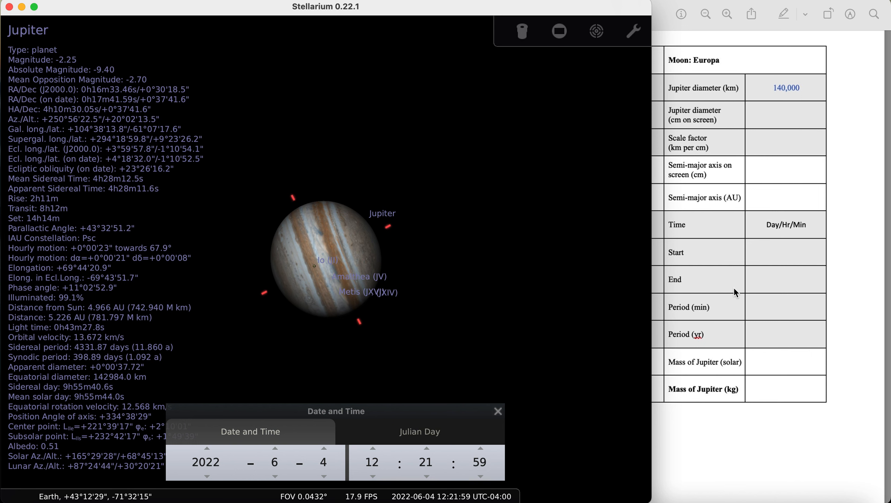
# Switch to WeighingJupiter.pdf and read the orbital period and mass of Jupiter formulas on page 3
pyautogui.click(743, 291)
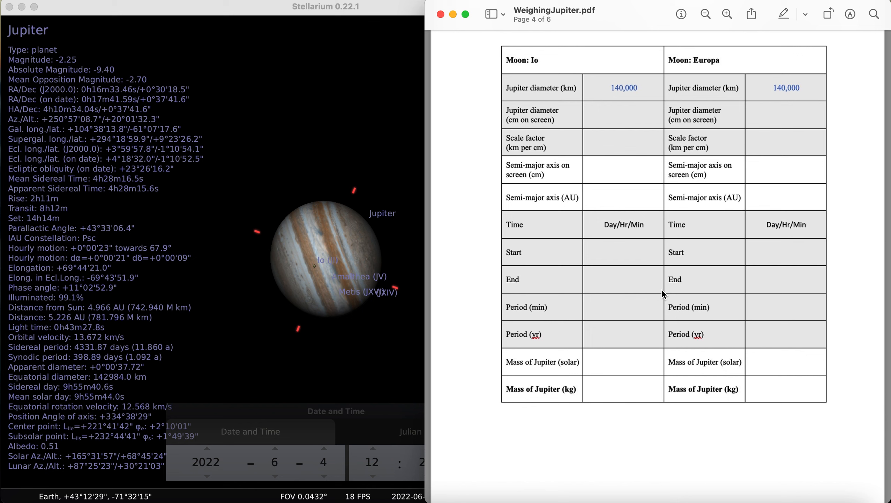
pyautogui.scroll(15, 652, 166)
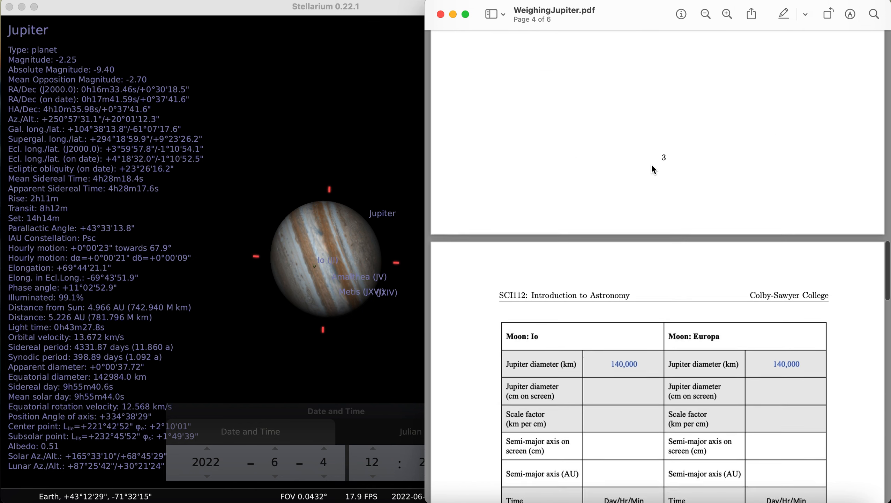
pyautogui.scroll(5, 651, 164)
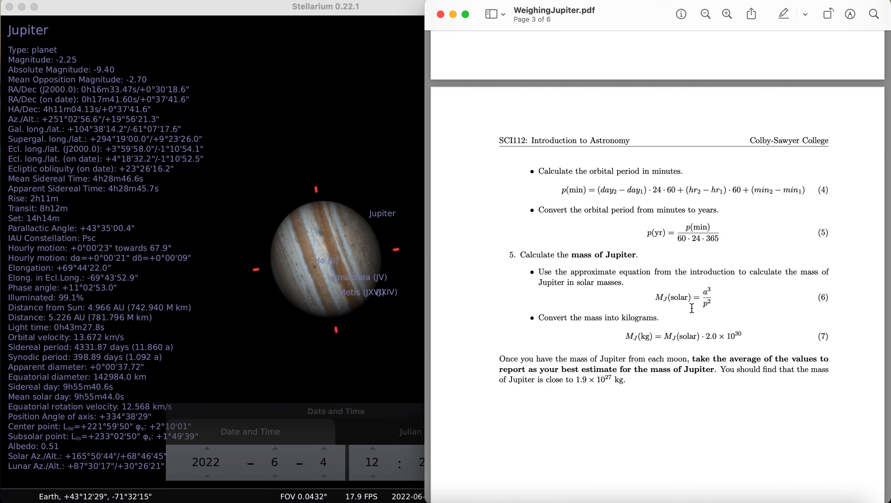
pyautogui.scroll(-3, 692, 308)
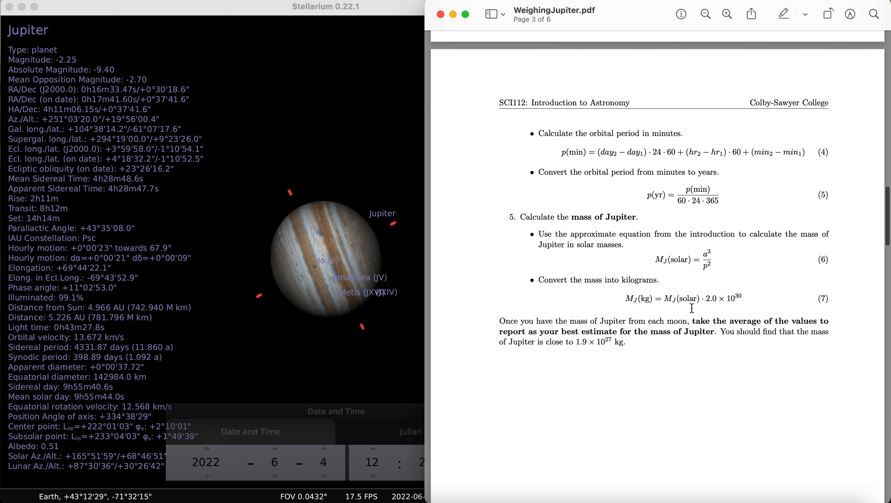